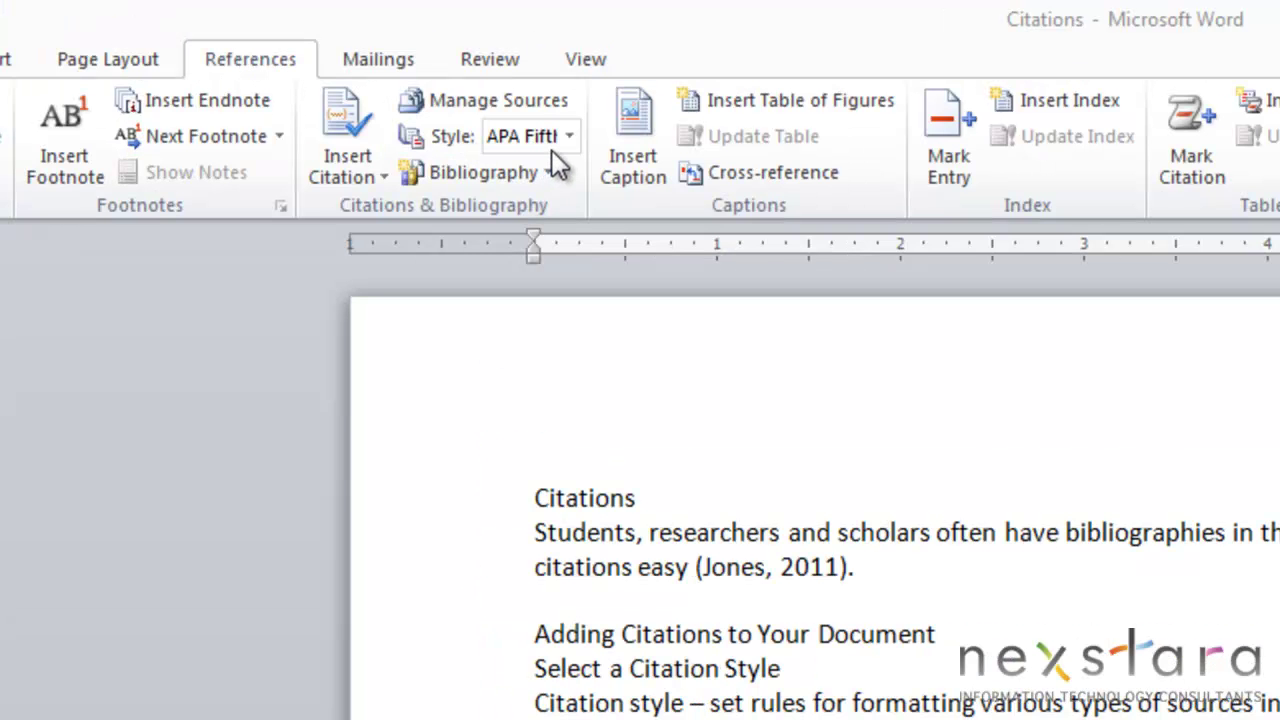
Step: Choose APA Fifth Edition as the document's citation style
click(569, 137)
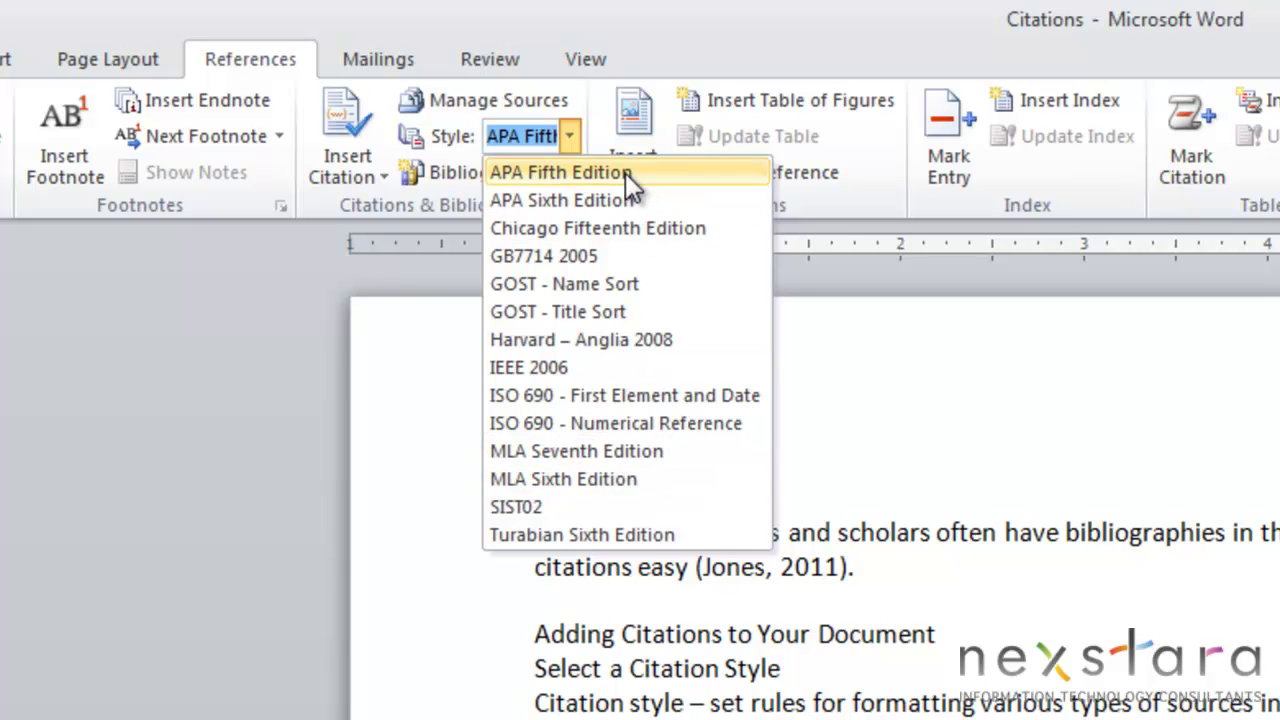
click(550, 178)
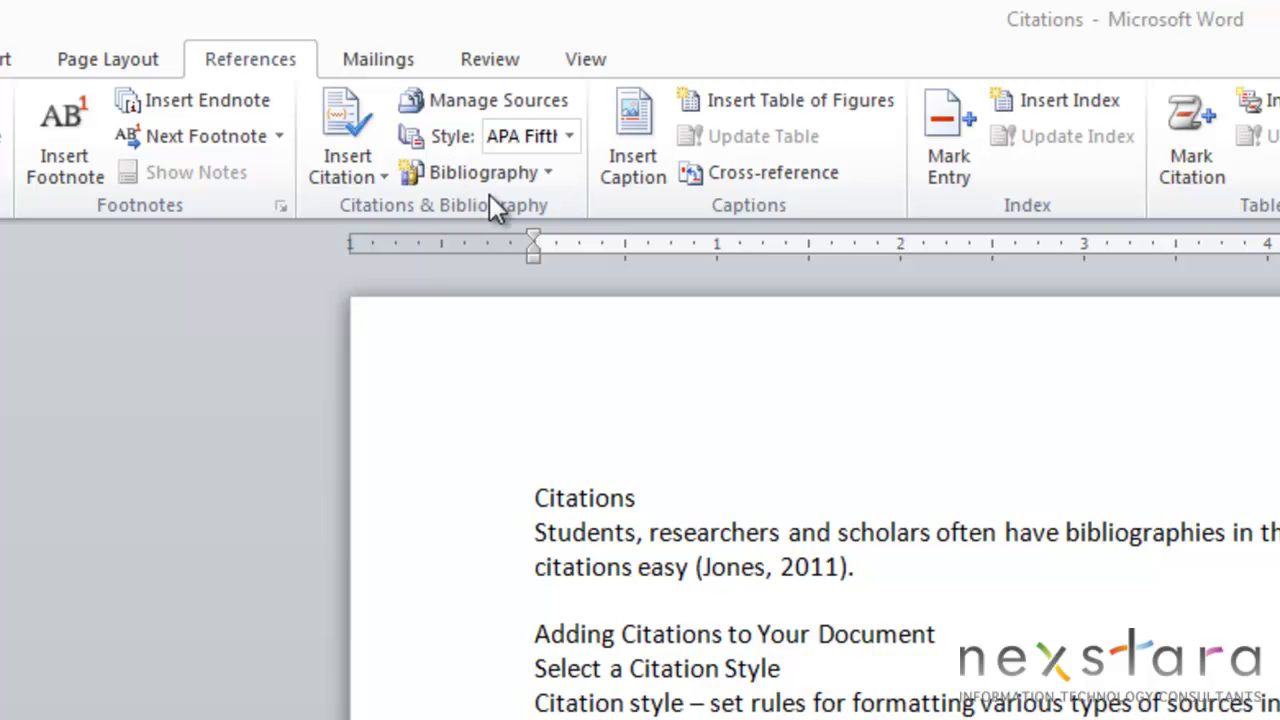
Step: Start a new source in the Source Manager and set its type to Journal Article
click(517, 99)
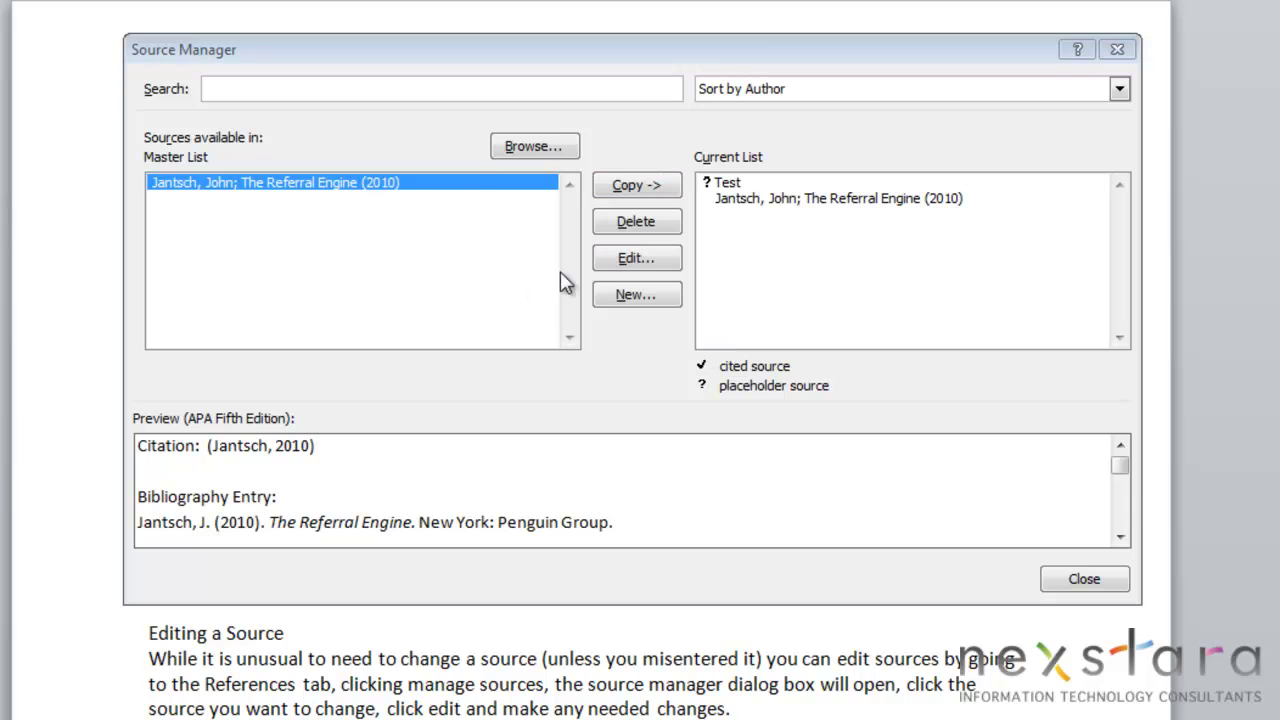
click(639, 299)
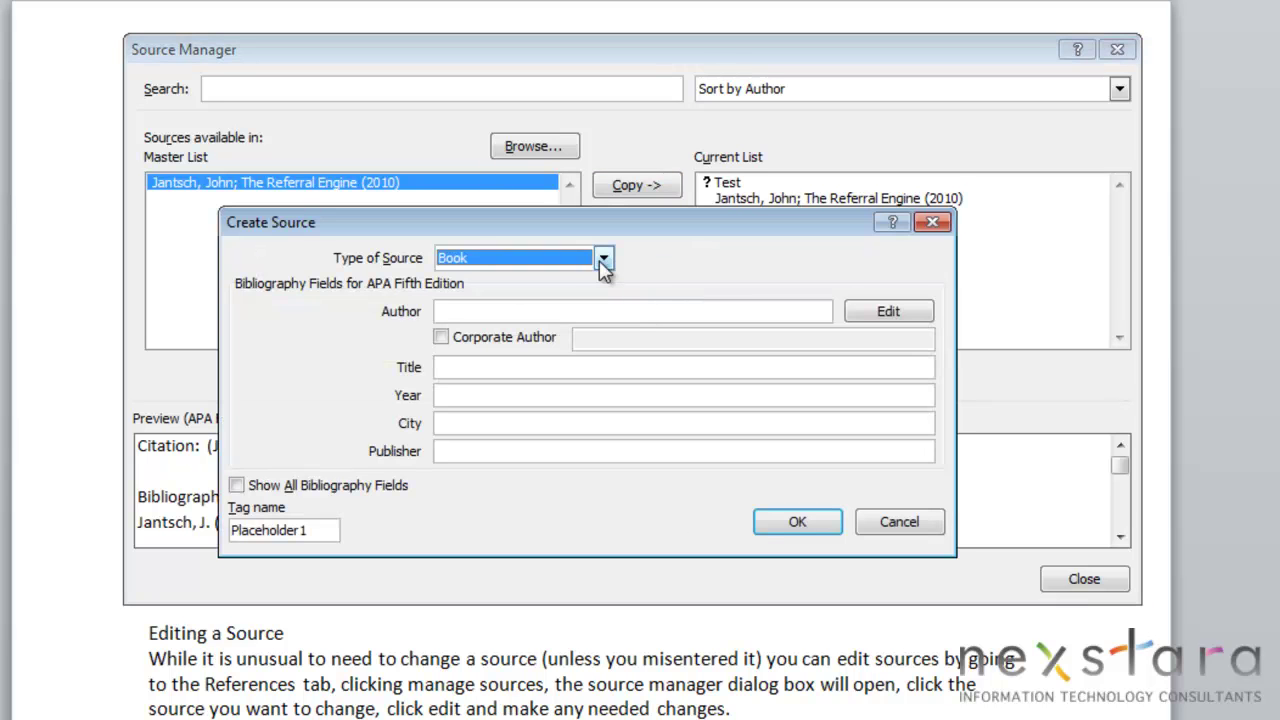
click(603, 260)
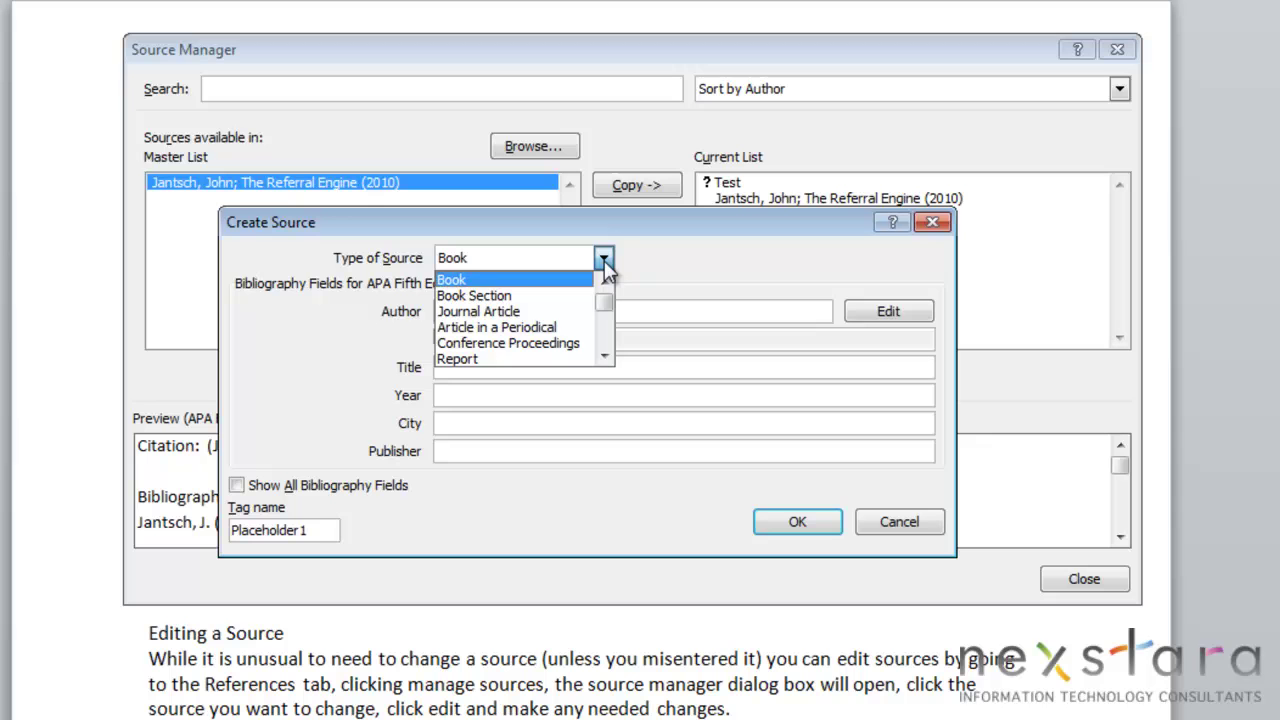
click(530, 312)
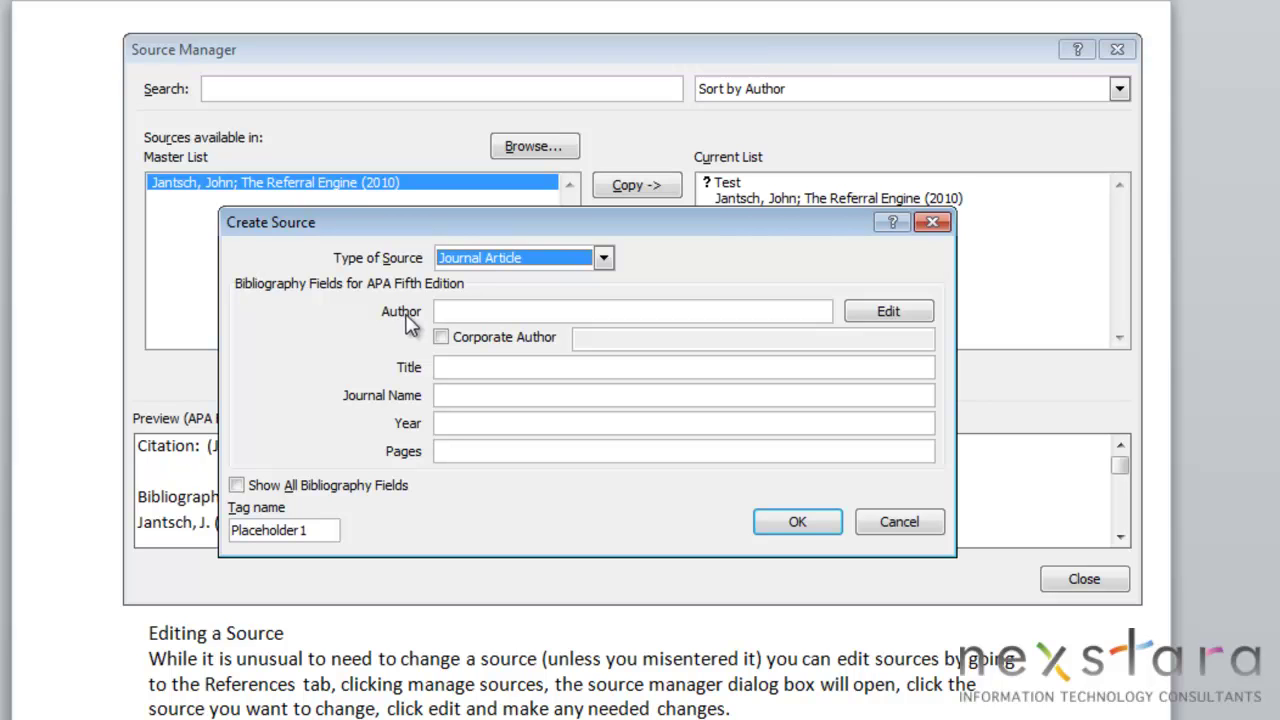
Step: Add the last and first names of two authors to the journal article source
click(502, 313)
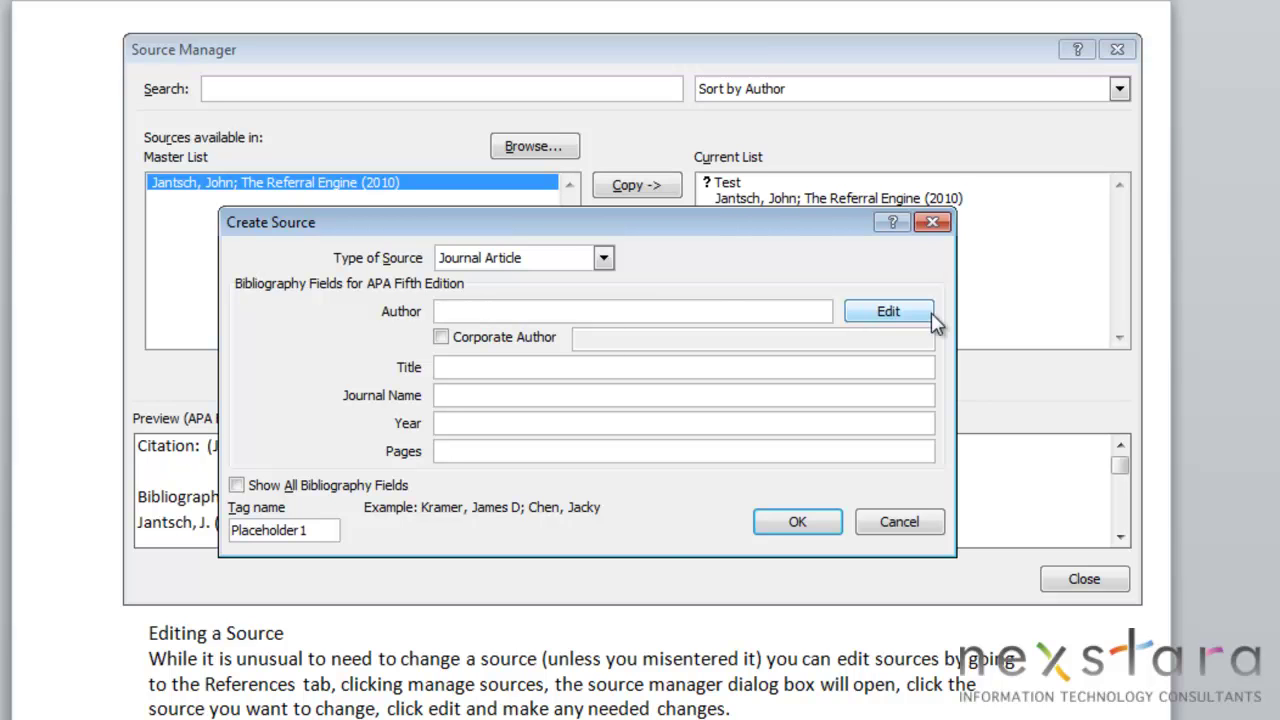
click(886, 313)
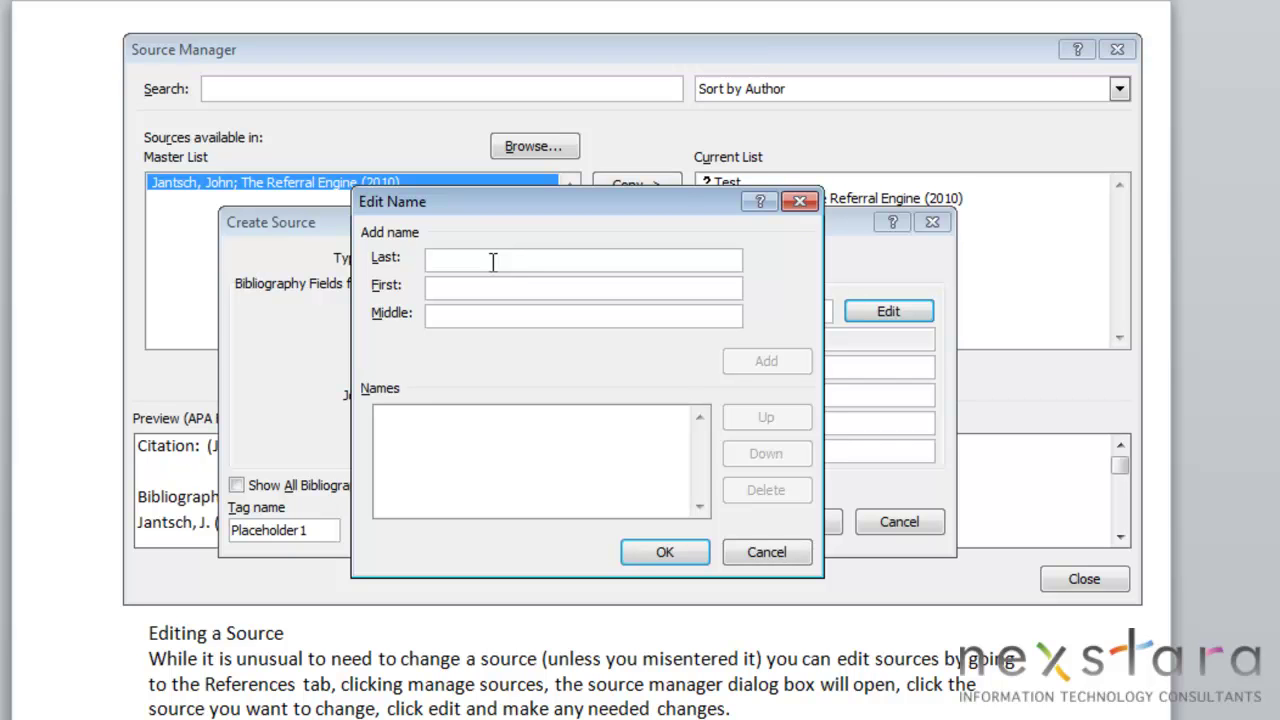
text(Smith)
key(Tab)
text(Tom)
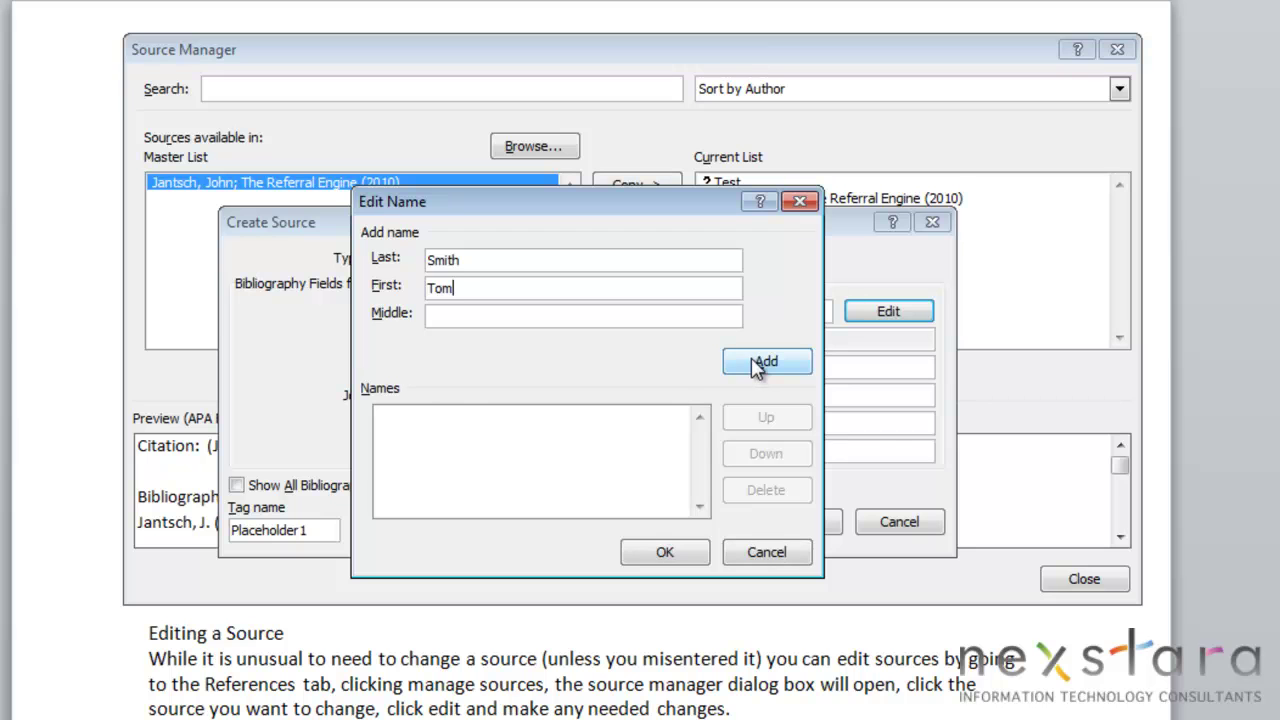
click(757, 366)
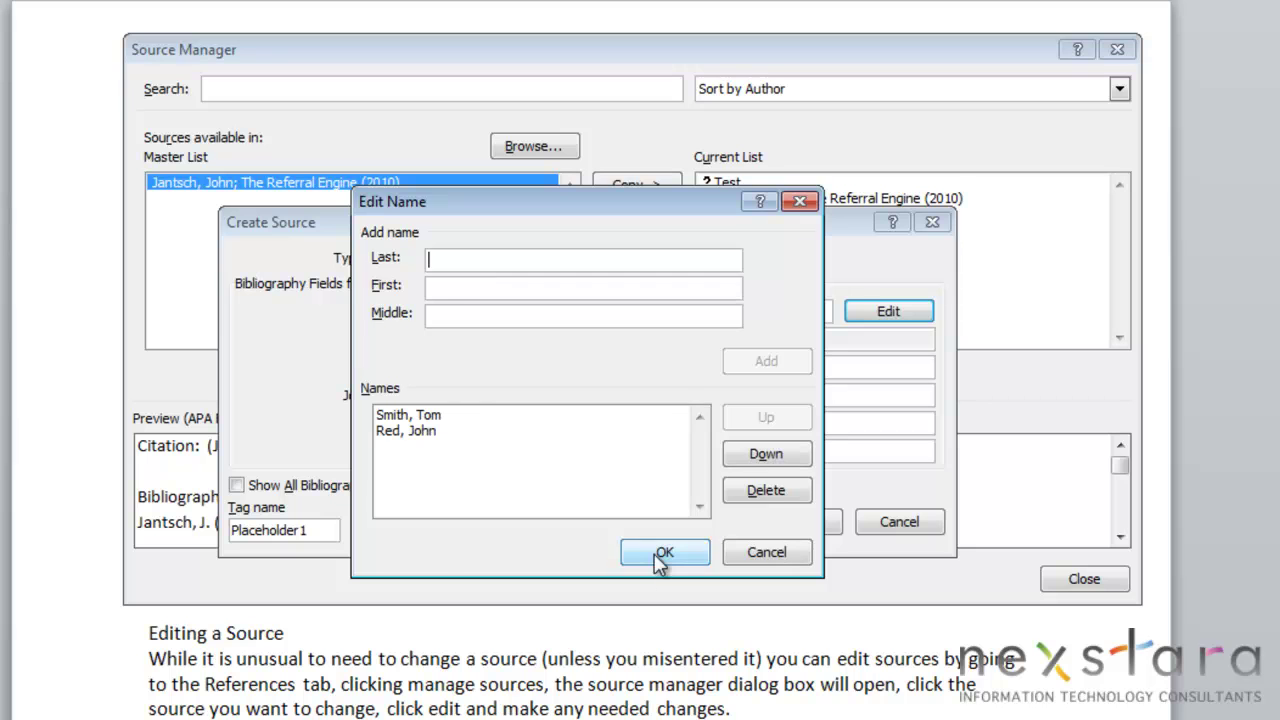
click(662, 555)
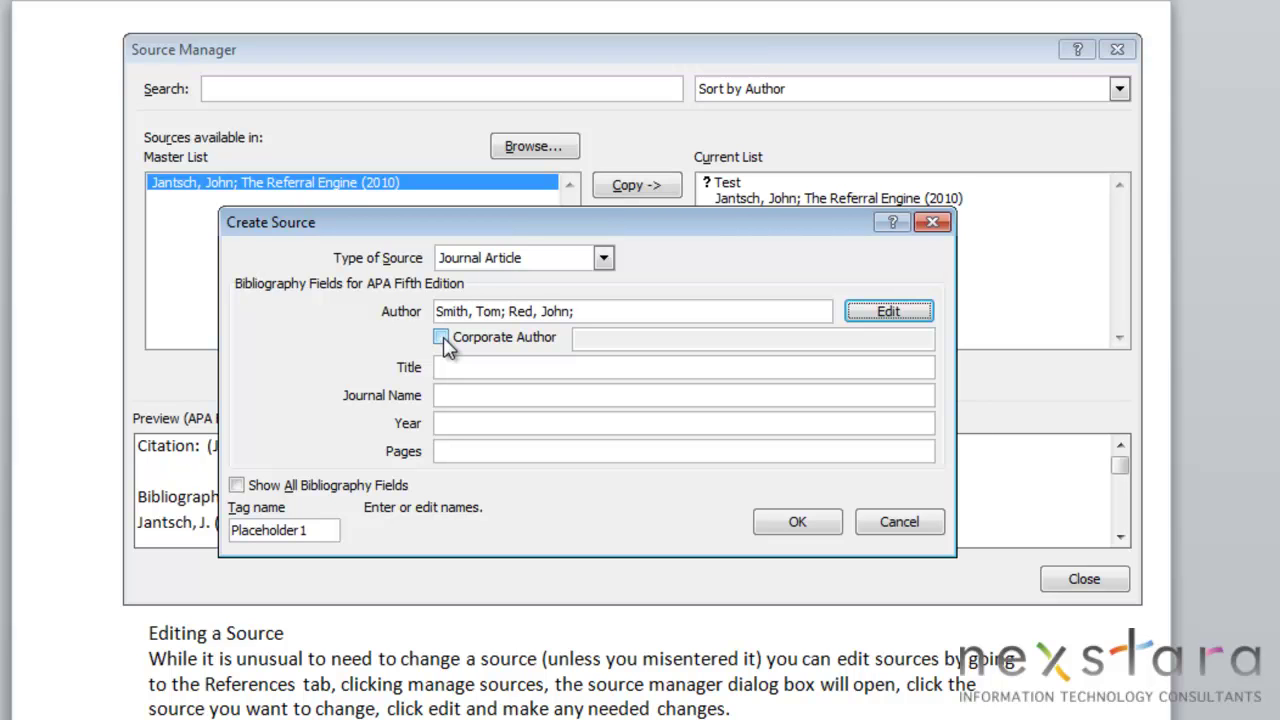
Step: Save the source with title The History of Nexstara, journal Popular Science, year 2008 and pages 12-14
click(457, 366)
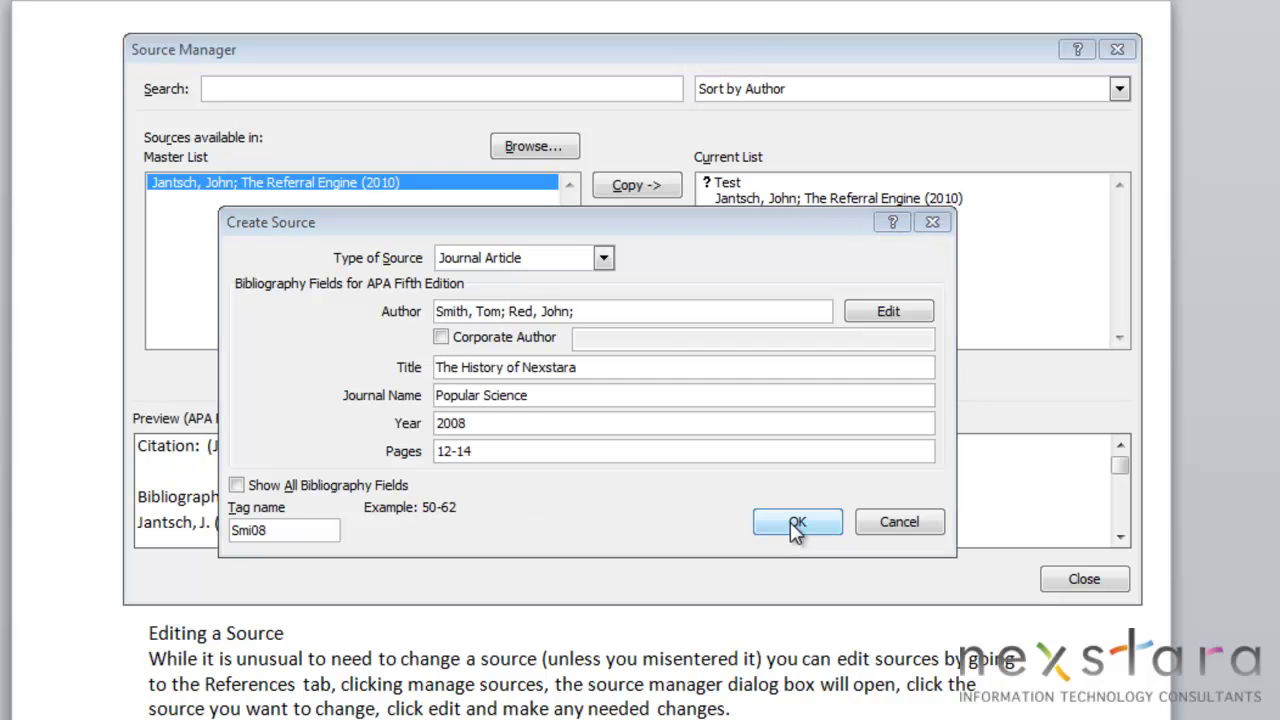
click(797, 524)
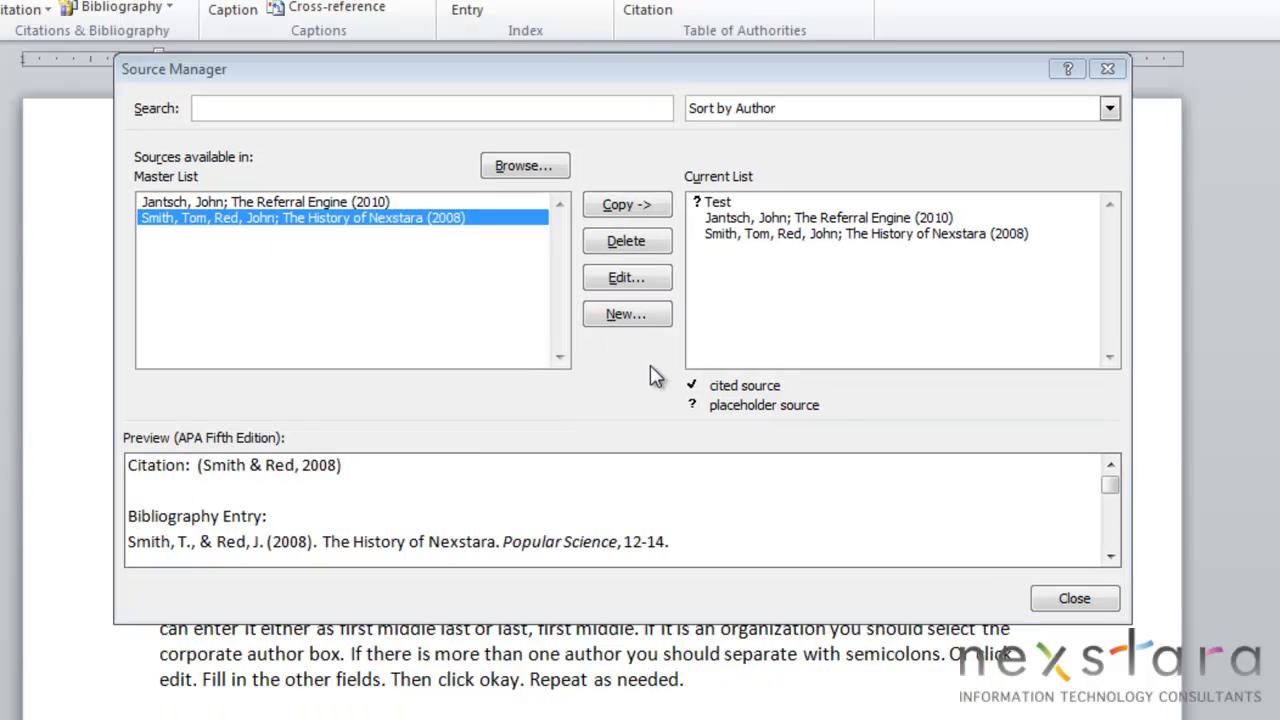
click(627, 314)
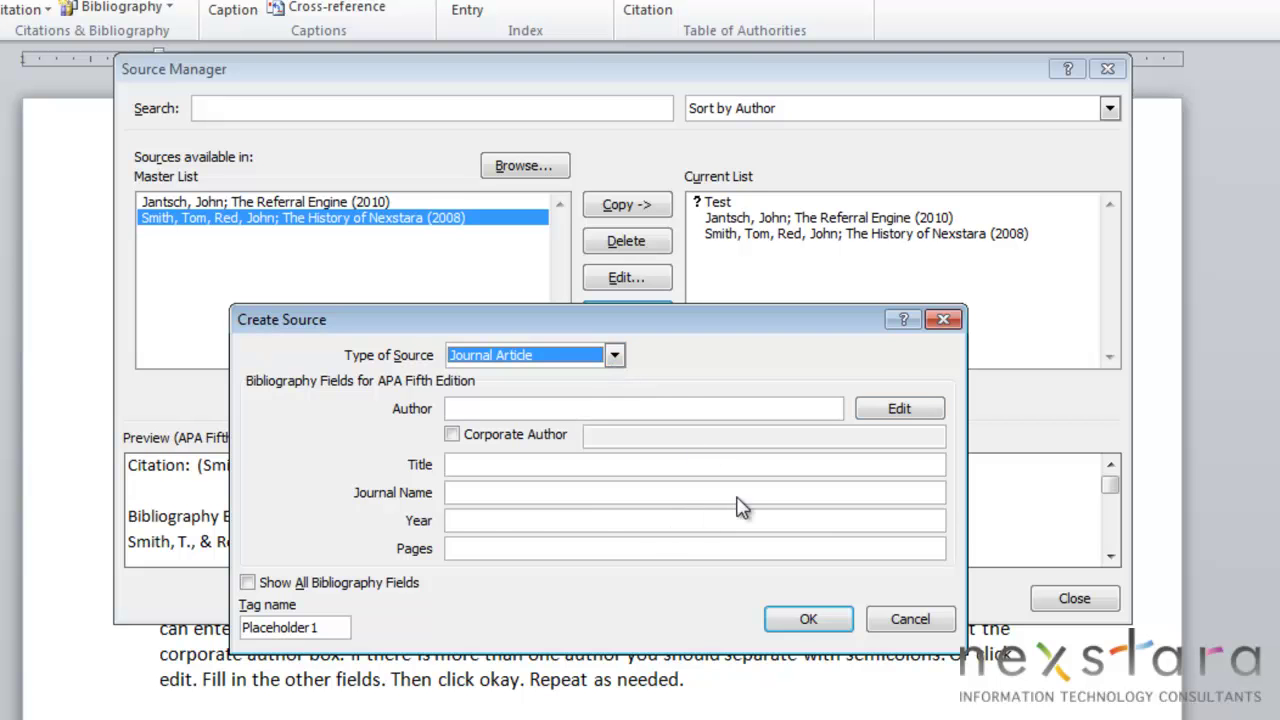
click(945, 321)
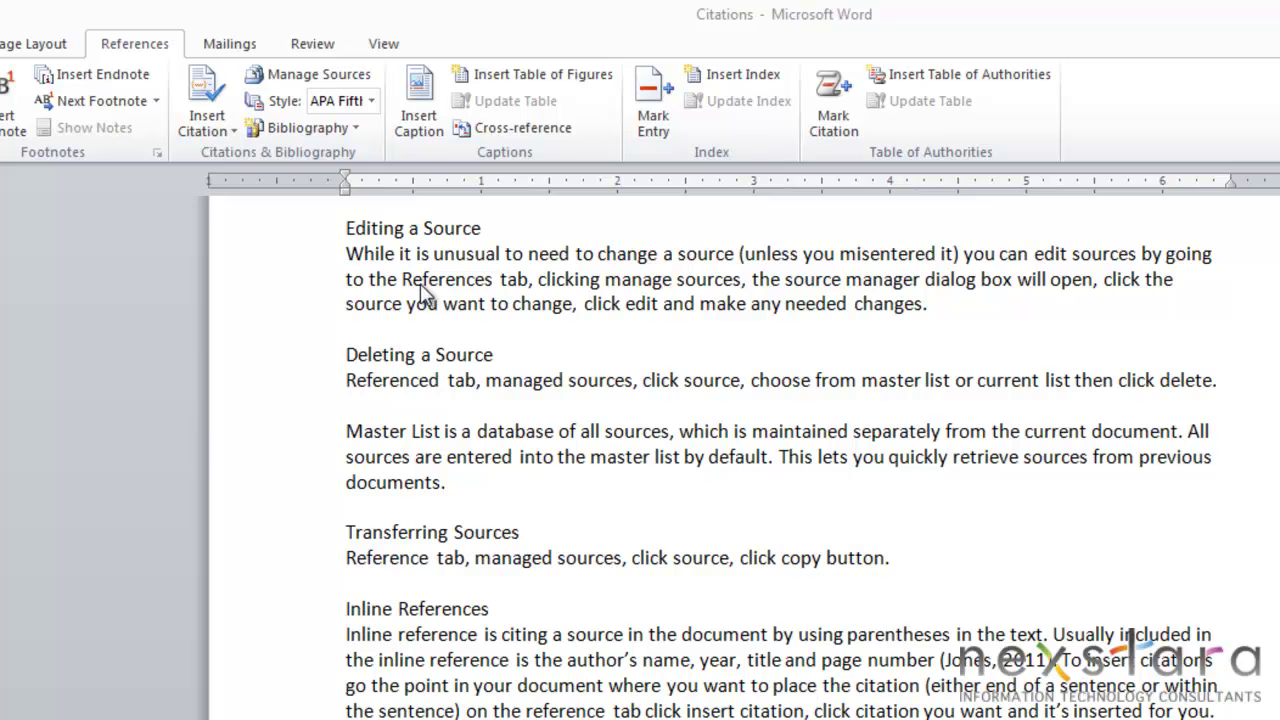
Step: Edit the source The History of Nexstara to set its year to 2009, updating both the master and current lists
click(304, 74)
click(513, 339)
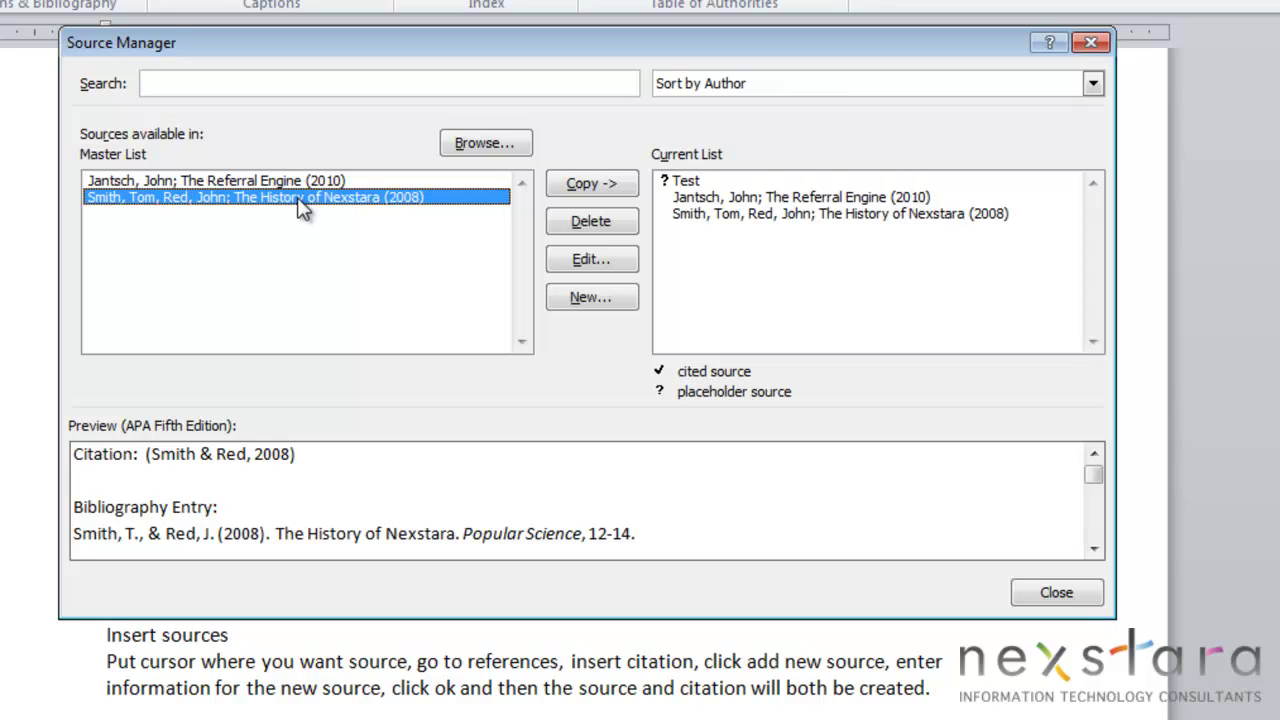
click(621, 268)
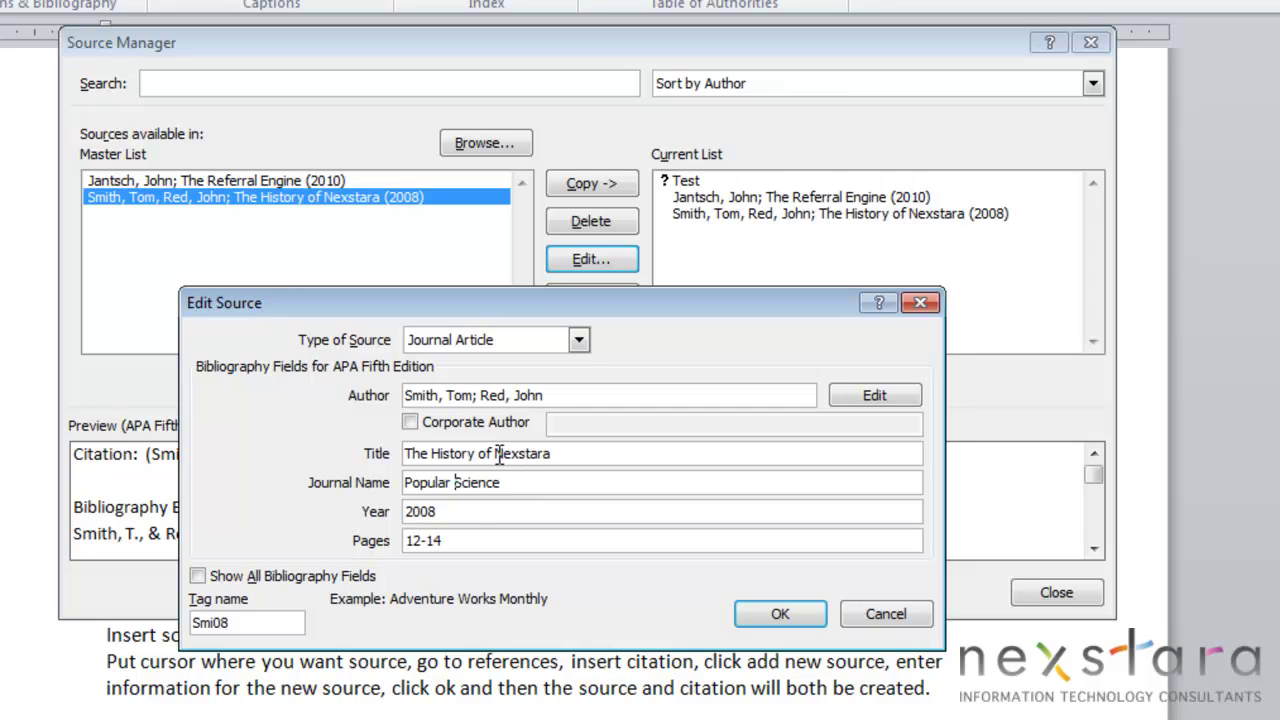
click(470, 510)
key(BackSpace)
text(9)
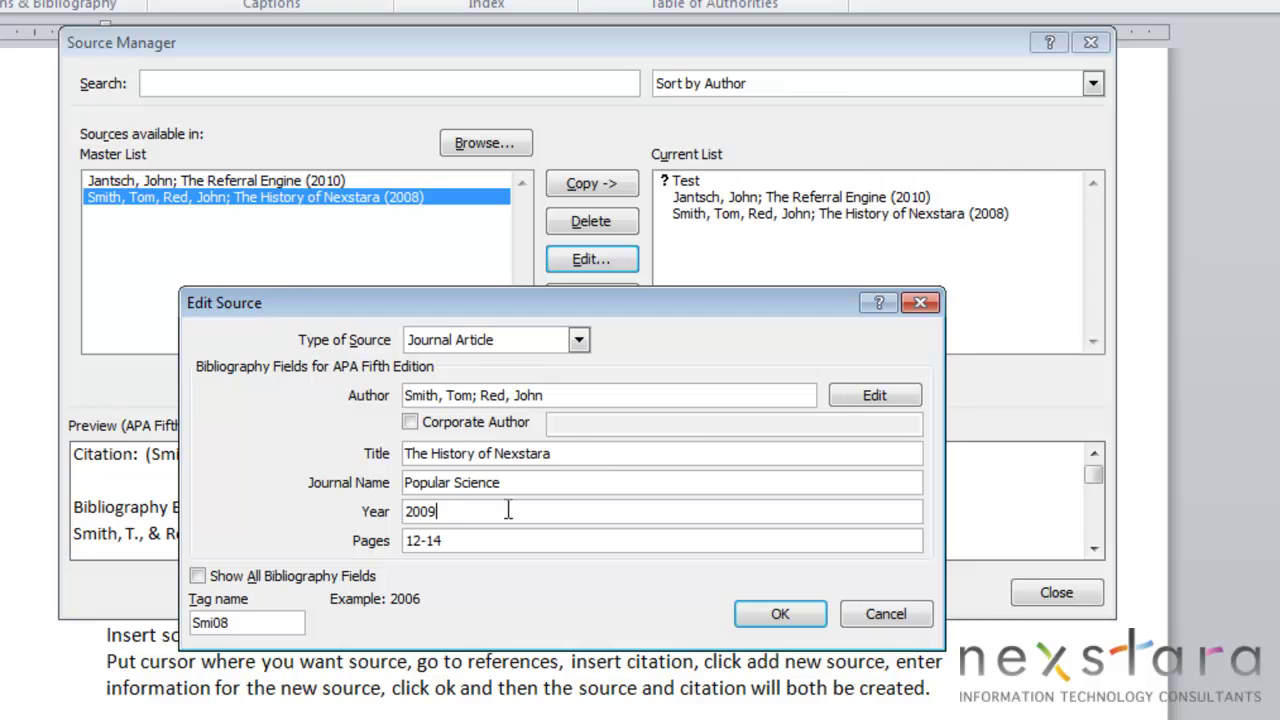
click(780, 614)
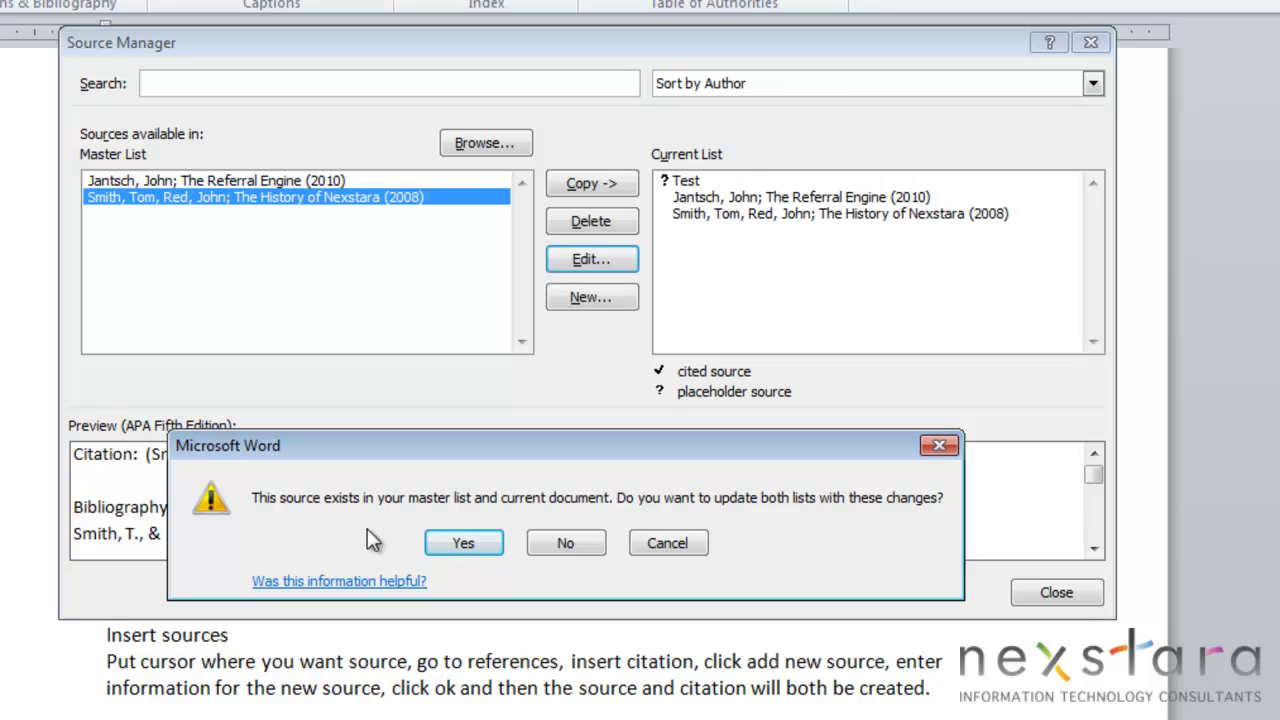
click(463, 545)
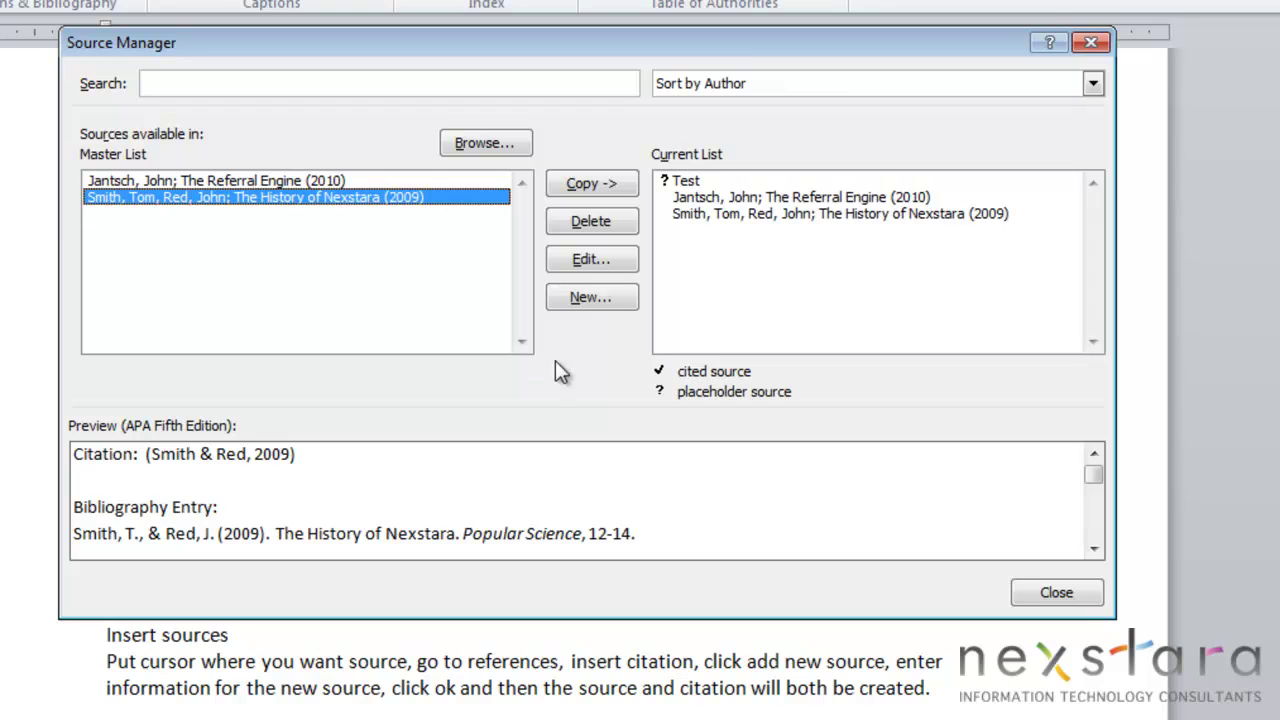
Step: Delete The History of Nexstara from the document's current source list
click(727, 215)
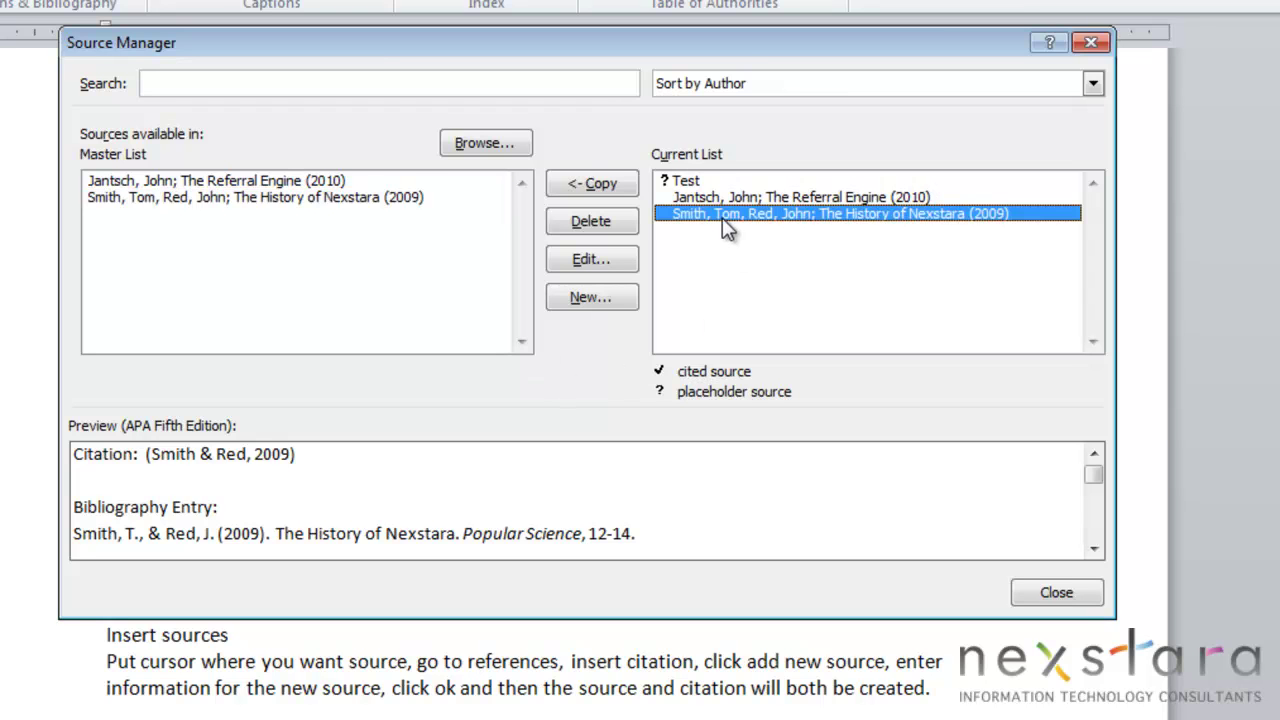
click(588, 222)
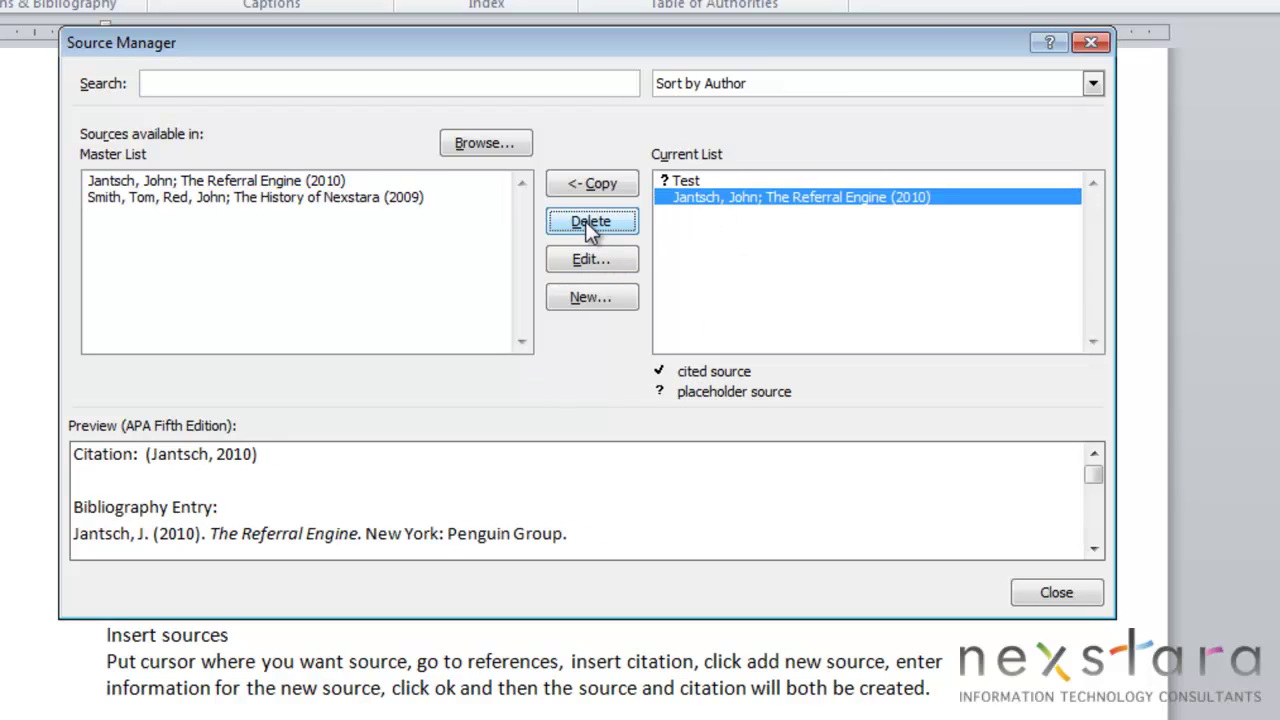
Step: Copy The History of Nexstara from the master list into the current list
click(278, 208)
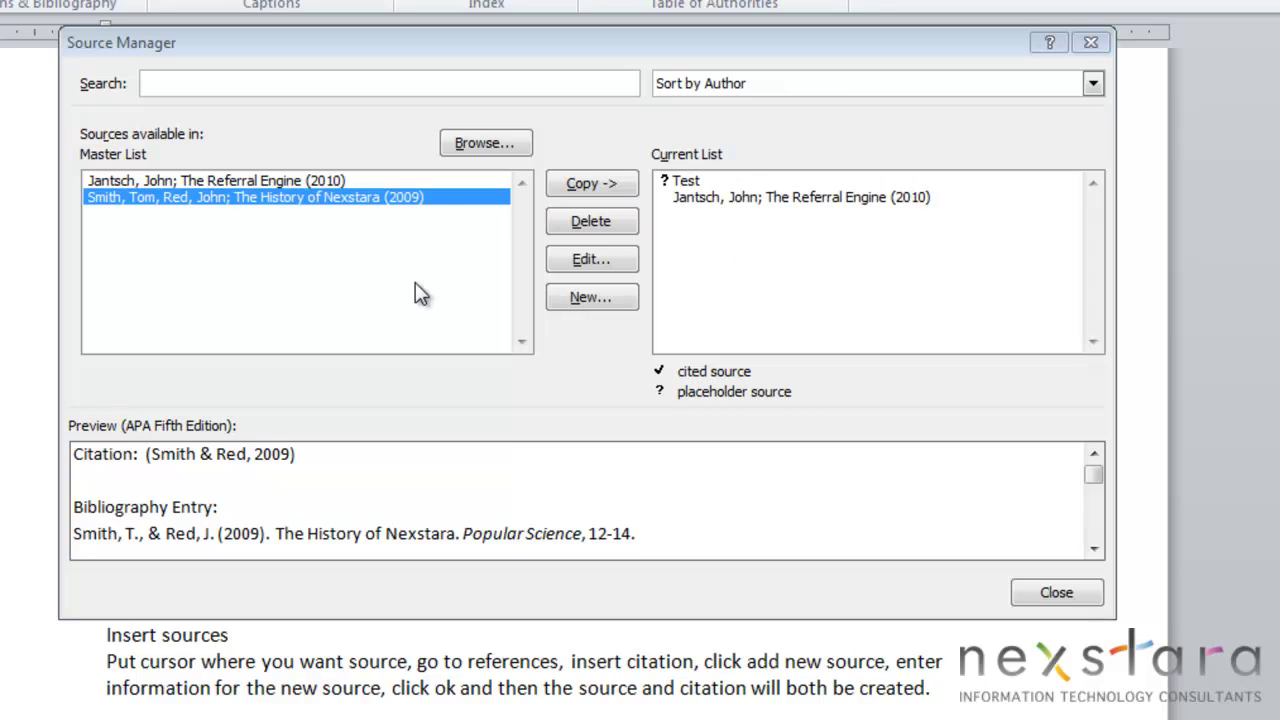
click(242, 201)
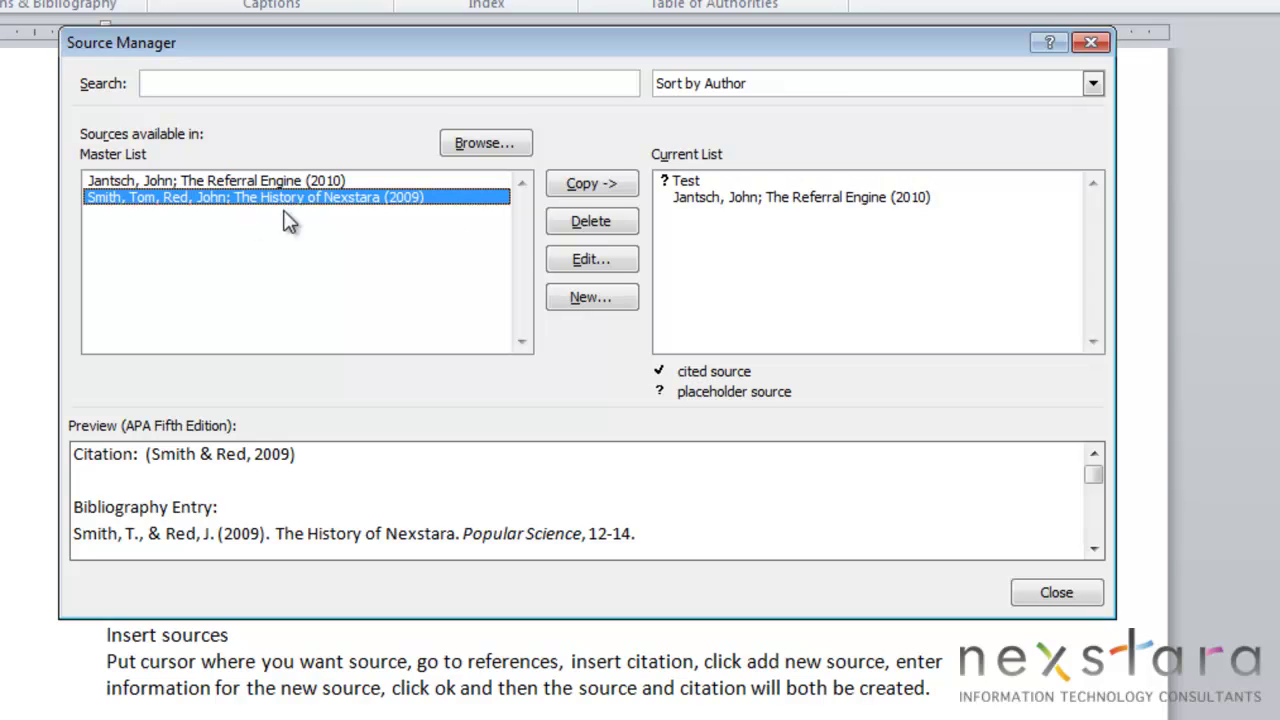
click(579, 188)
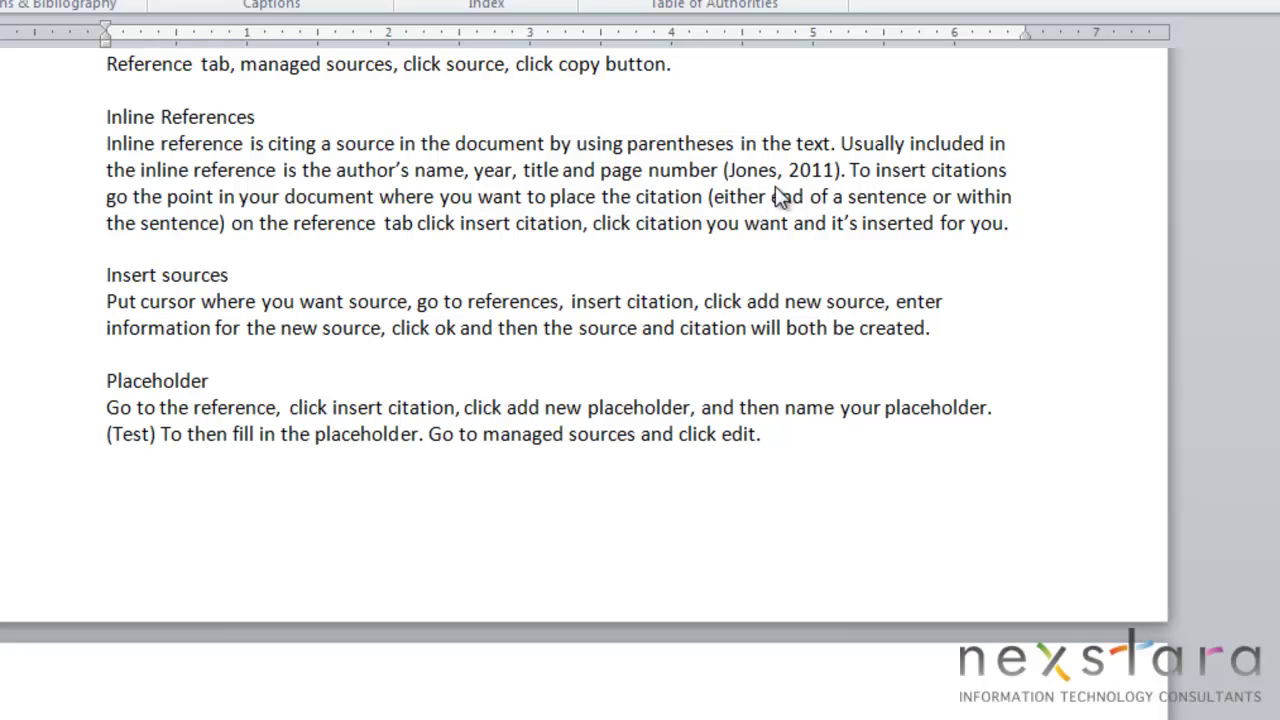
Step: Insert a citation of The Referral Engine (2010) before the final period of the Inline References paragraph
click(1012, 225)
key(BackSpace)
text(.)
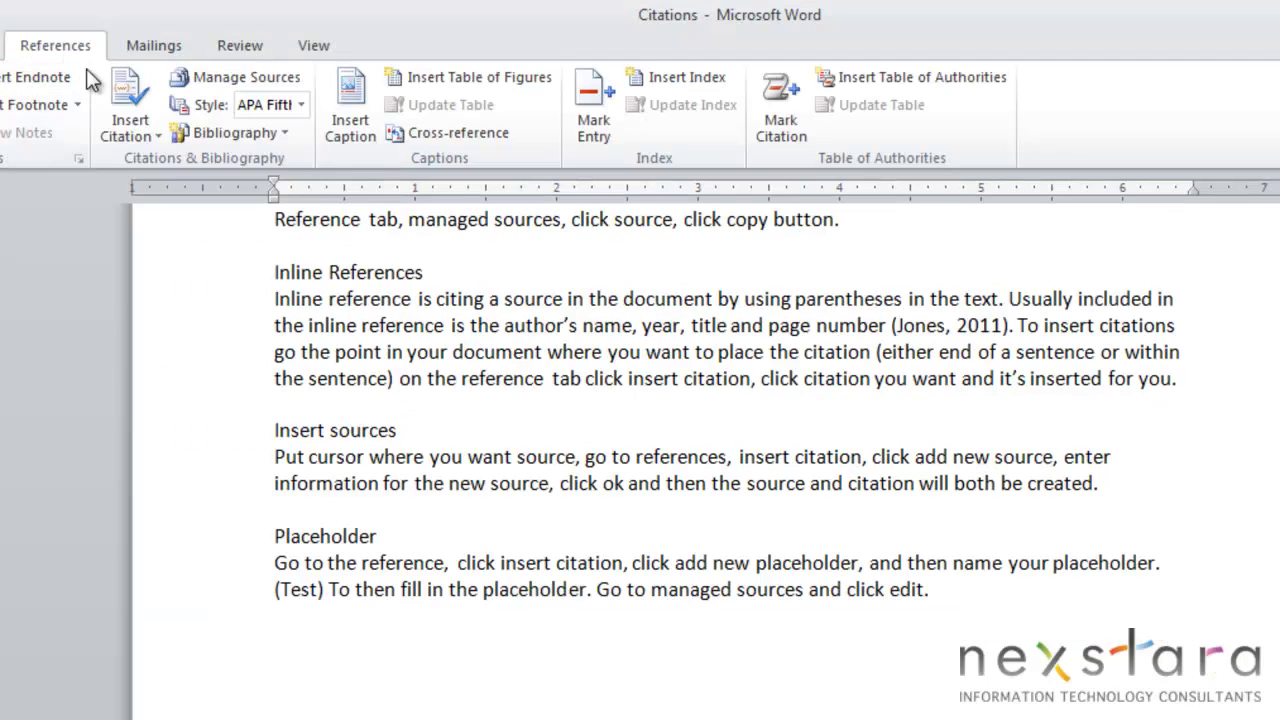
click(133, 104)
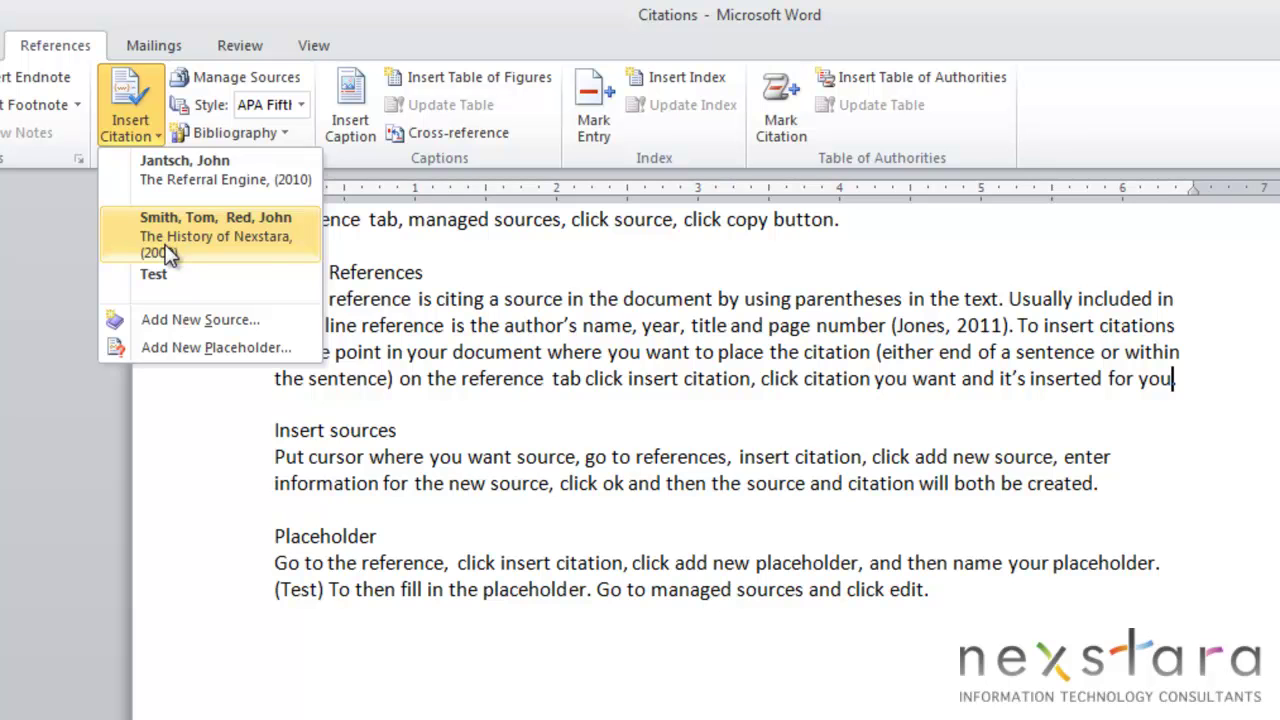
click(186, 185)
key(Delete)
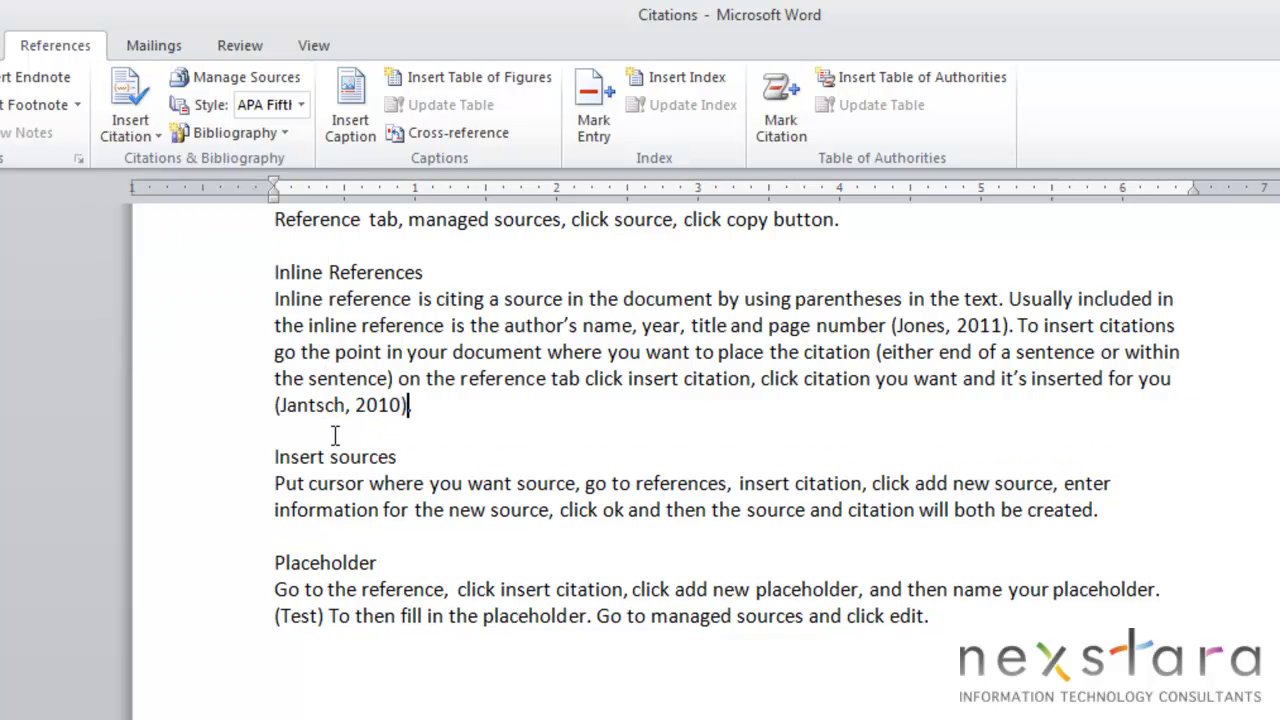
Step: Add a new source of type Book for a citation after "go to references" in the Insert sources paragraph
click(577, 484)
click(729, 484)
click(139, 110)
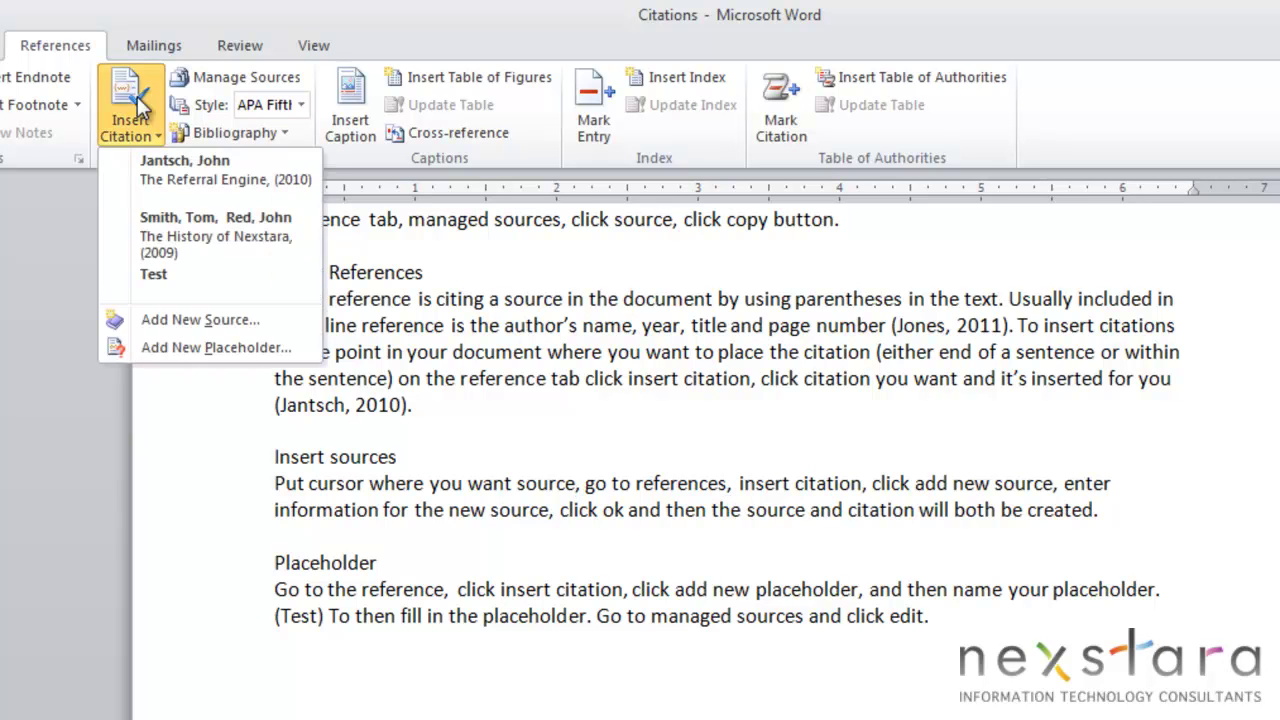
click(181, 321)
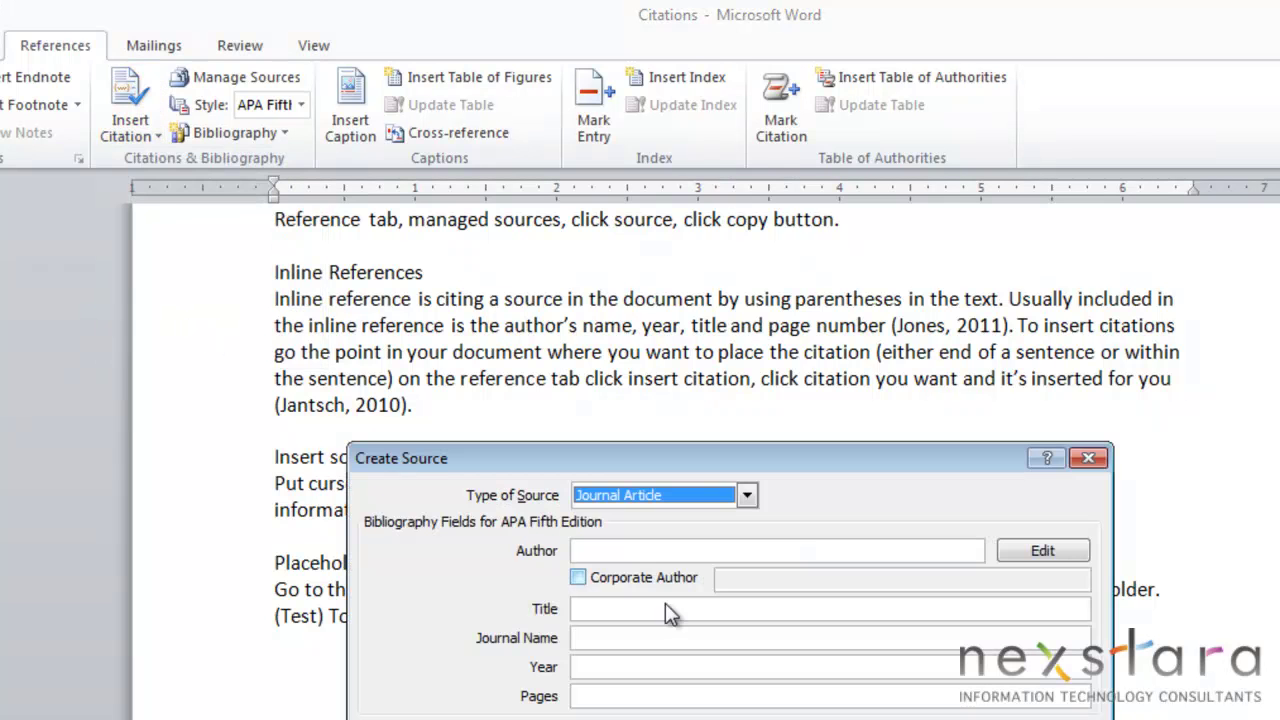
click(648, 267)
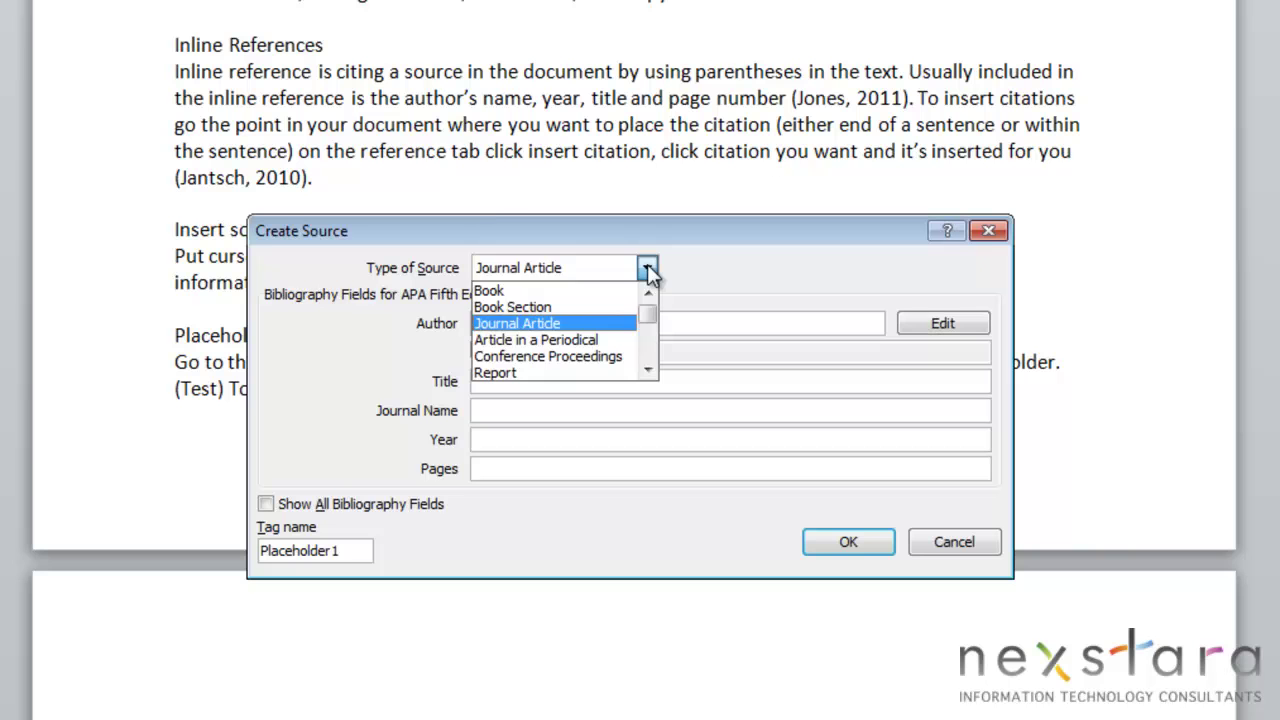
click(553, 290)
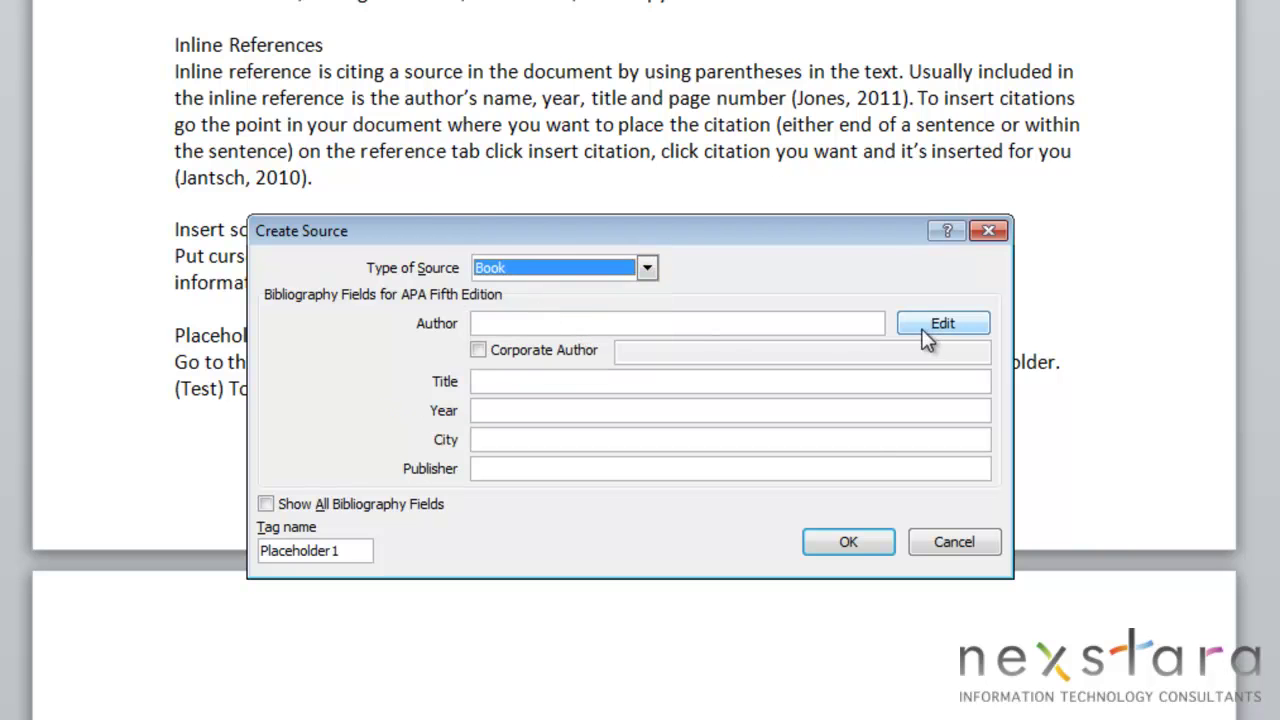
Step: Save the book source with the author's name, title Model Technology, year 2001, city New York and publisher Penguin
click(941, 322)
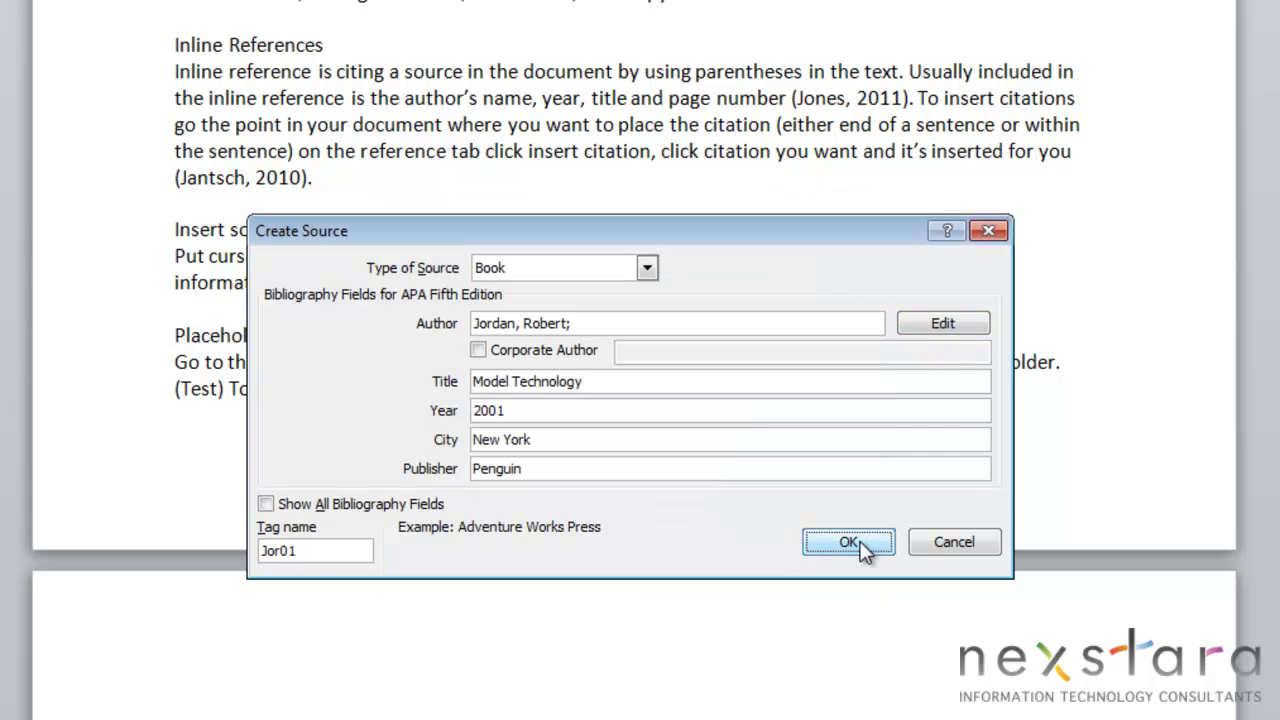
click(926, 619)
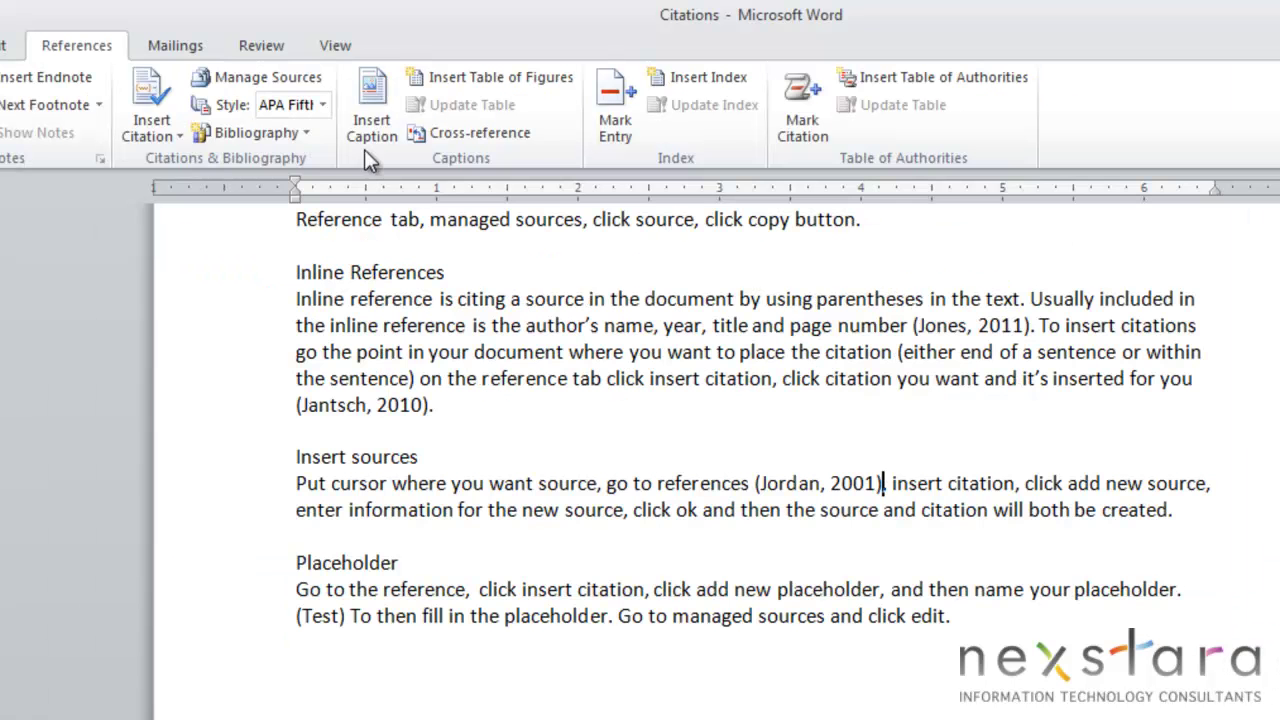
Step: Check the Model Technology (2001) source and its bibliography preview in the Source Manager's master list
click(262, 77)
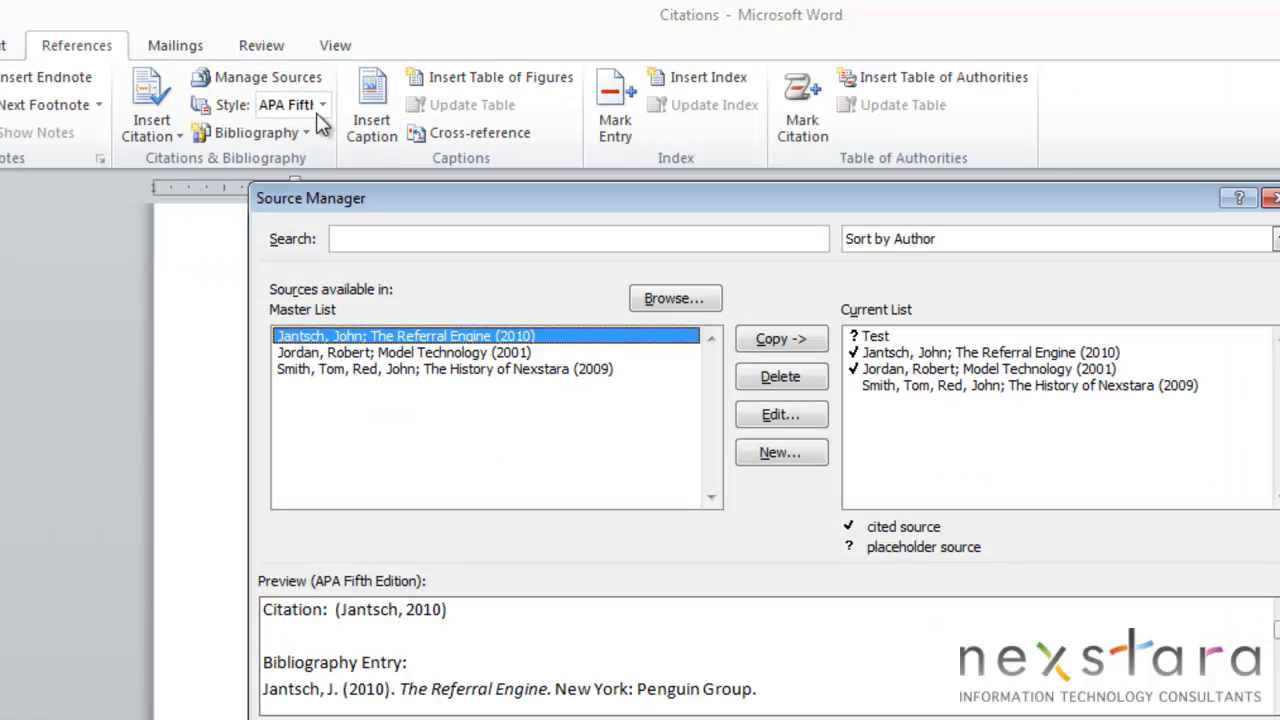
click(358, 355)
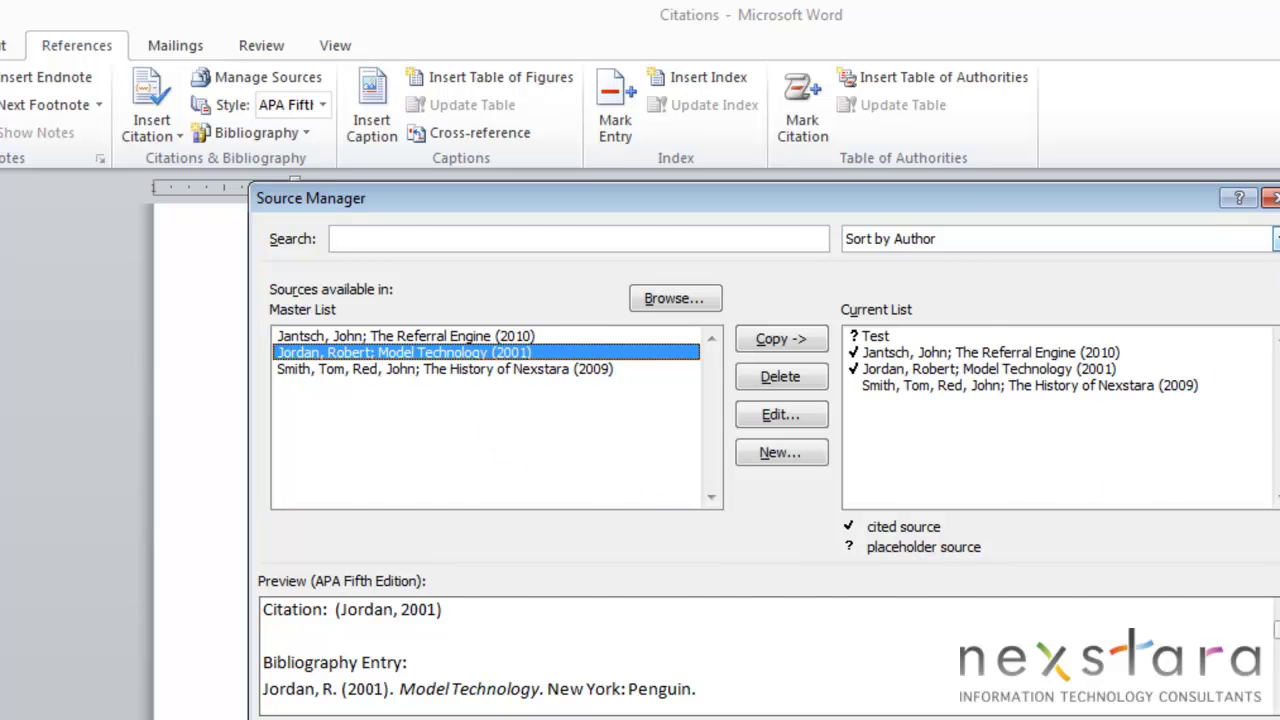
click(1270, 197)
Step: Insert a new citation placeholder tagged with the author's name after "click edit" at the end of the Placeholder paragraph
click(346, 615)
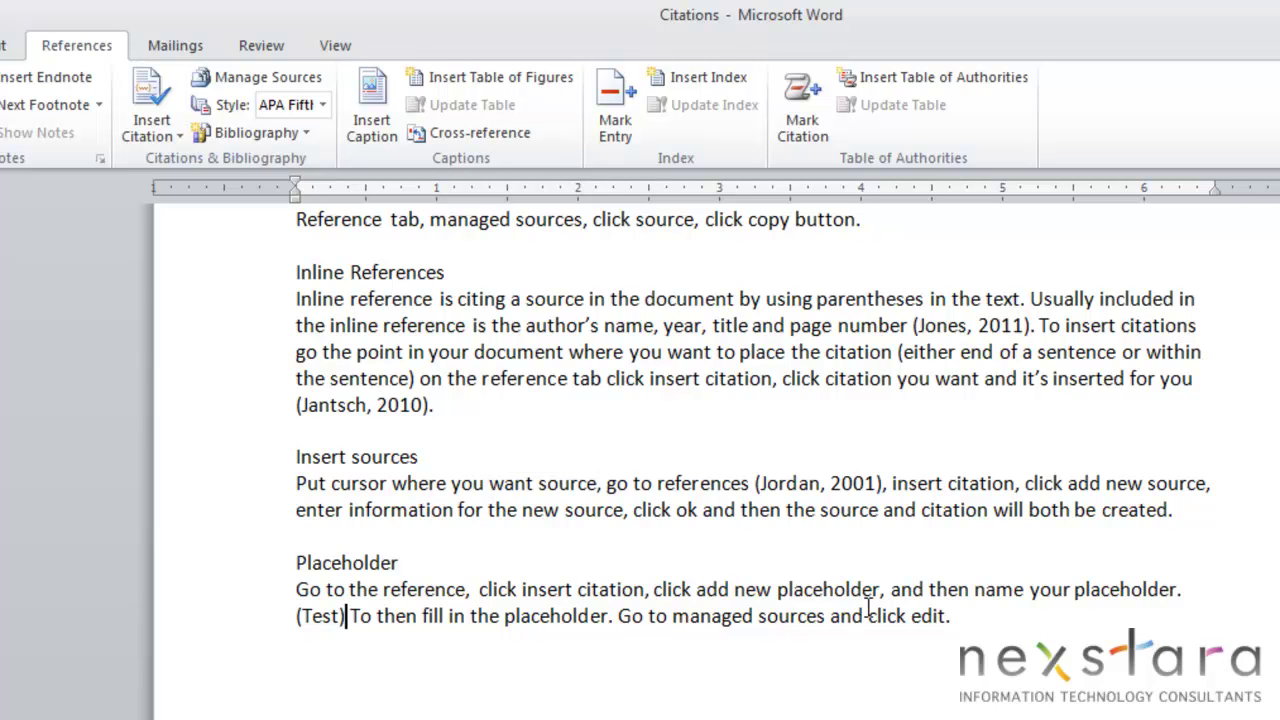
click(948, 616)
text(.)
click(140, 100)
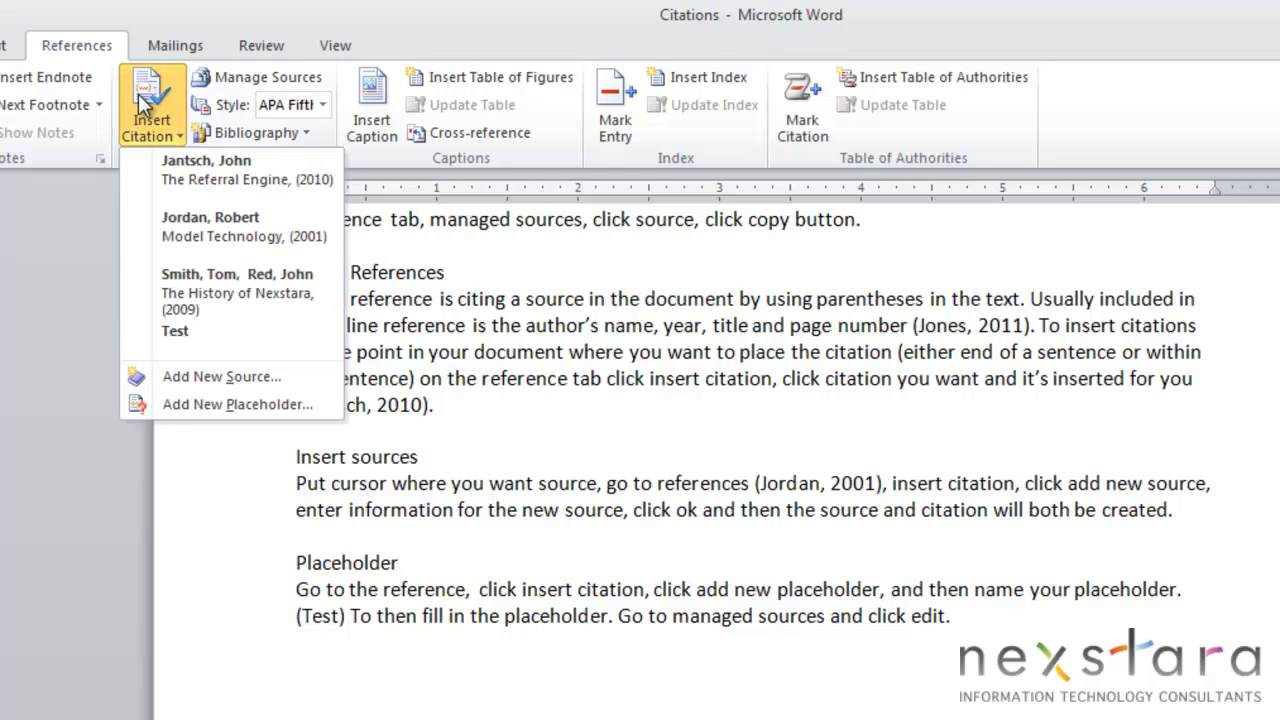
click(201, 403)
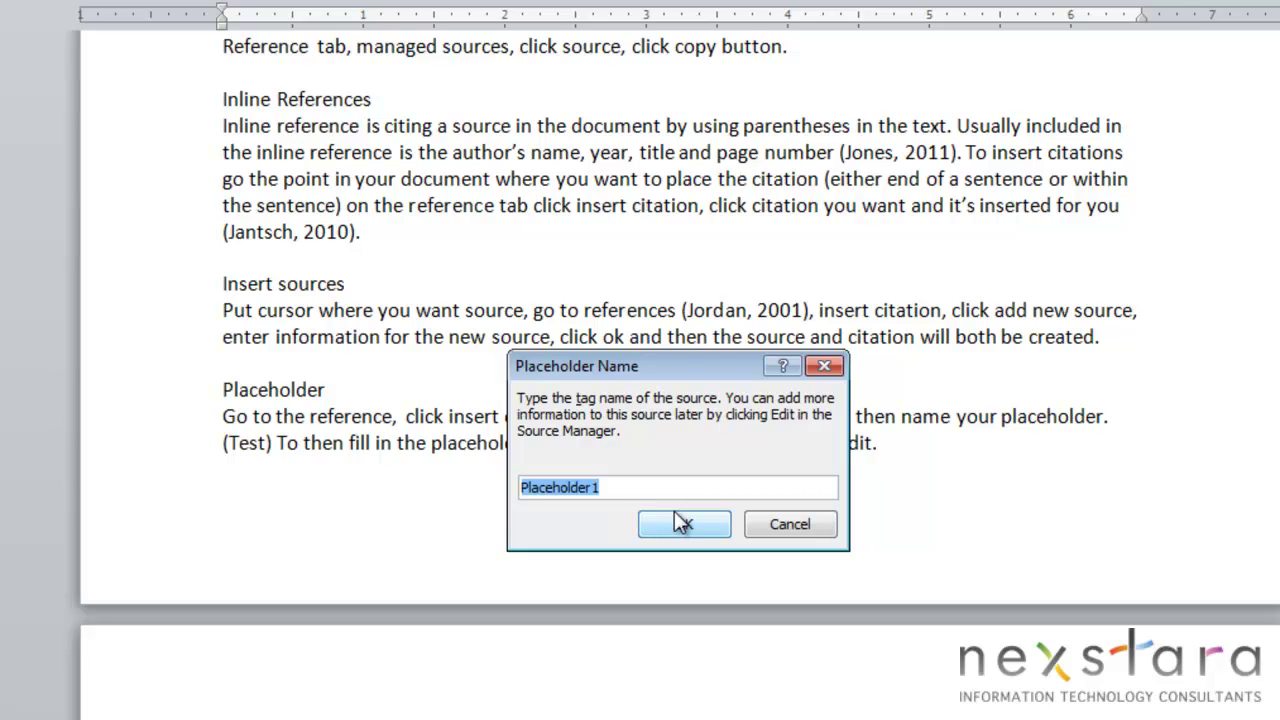
text(Martin)
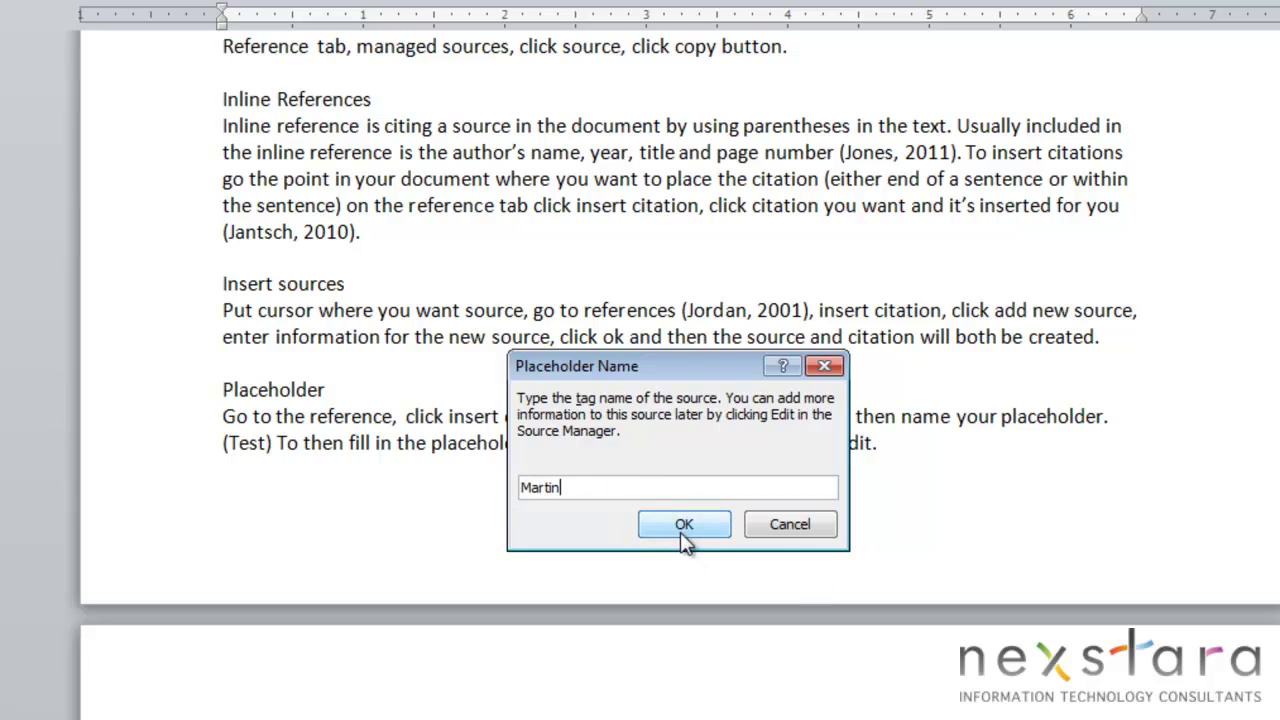
click(683, 525)
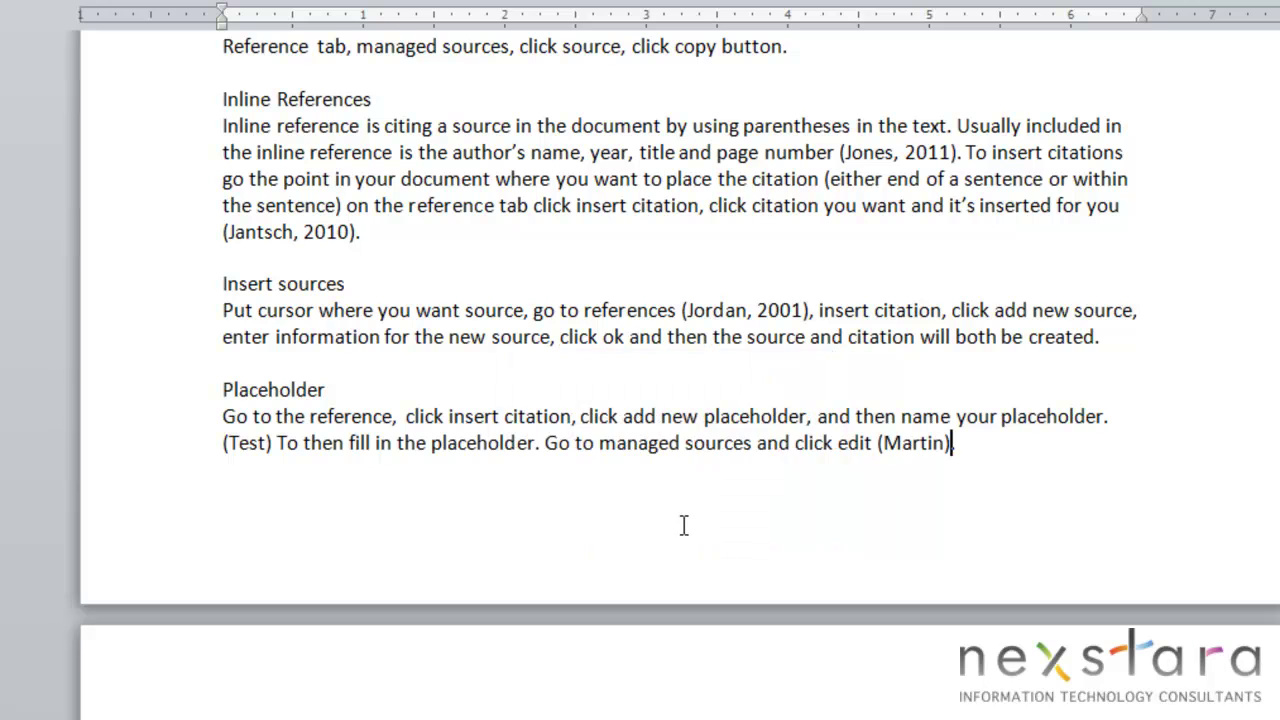
Step: Open the newly added placeholder source from the Source Manager's current list for editing
click(920, 445)
click(752, 487)
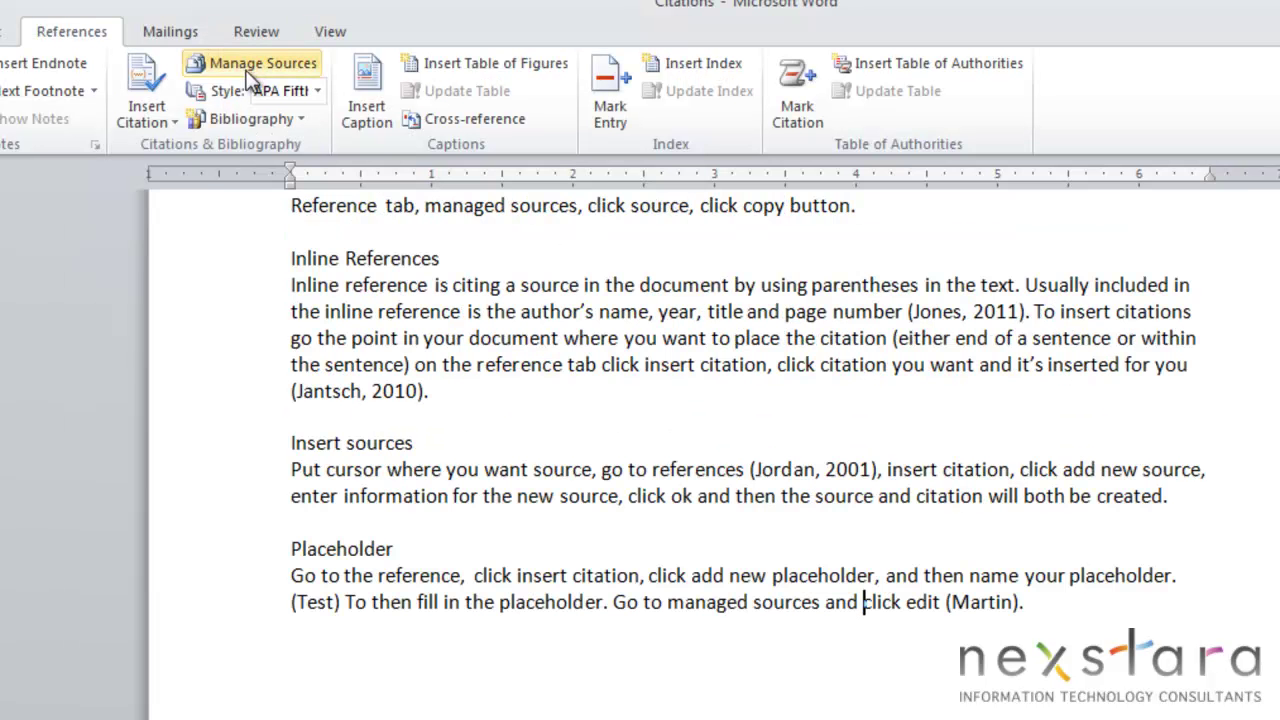
click(250, 60)
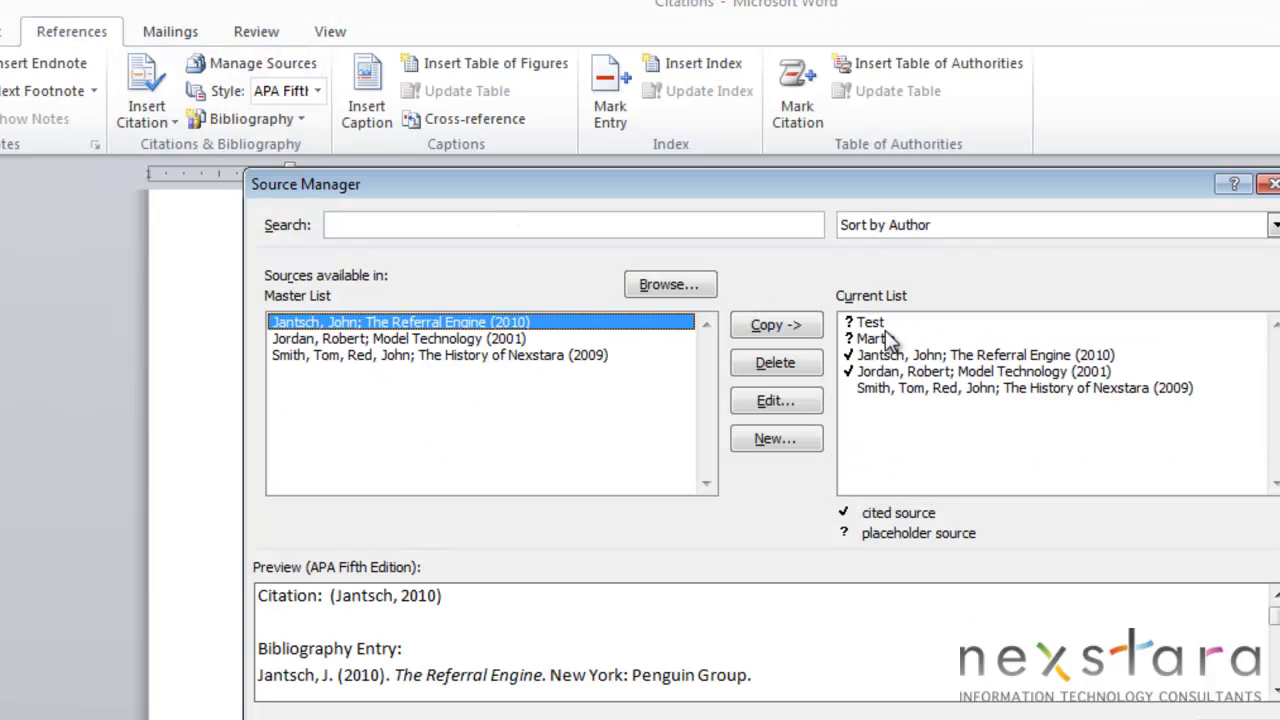
click(886, 333)
click(872, 323)
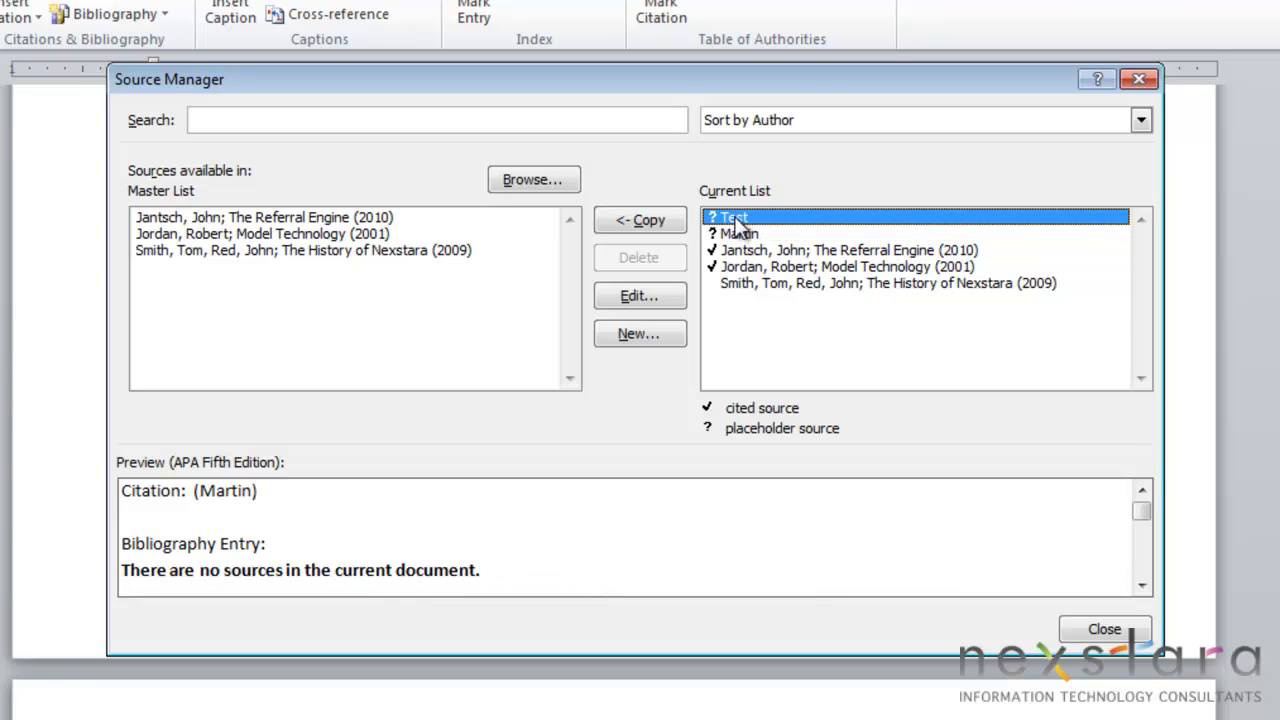
click(737, 234)
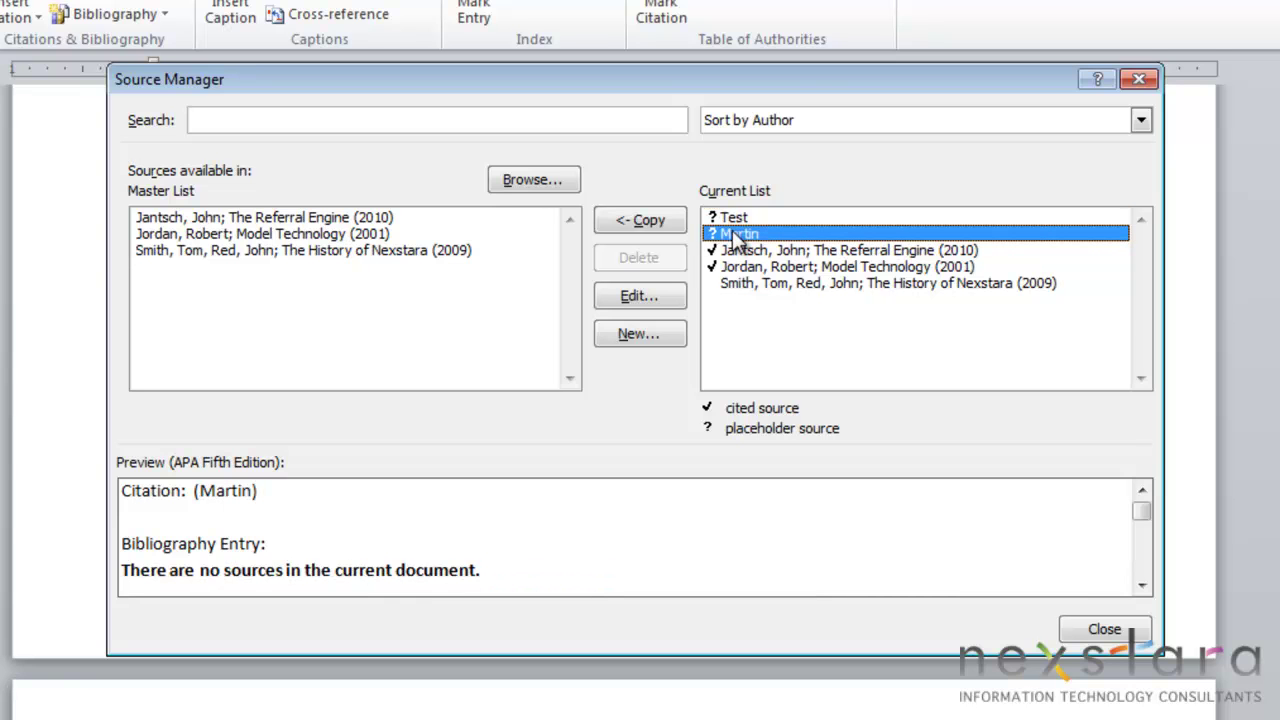
click(630, 295)
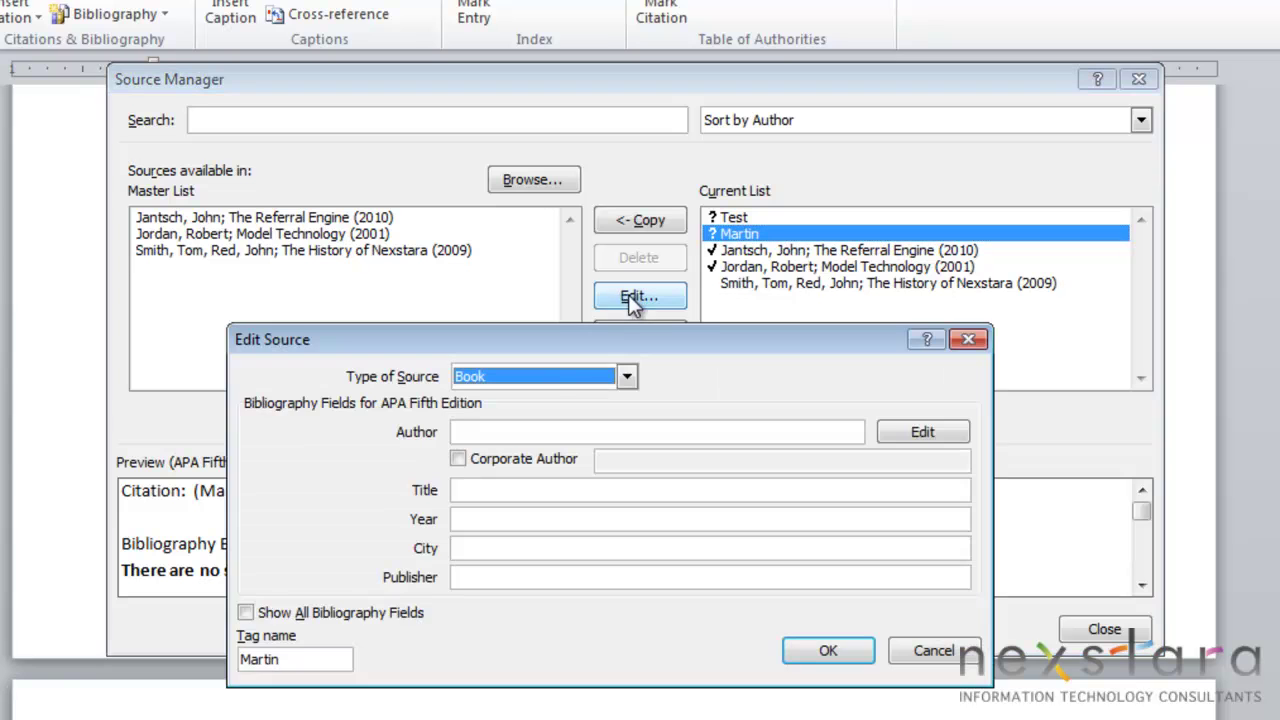